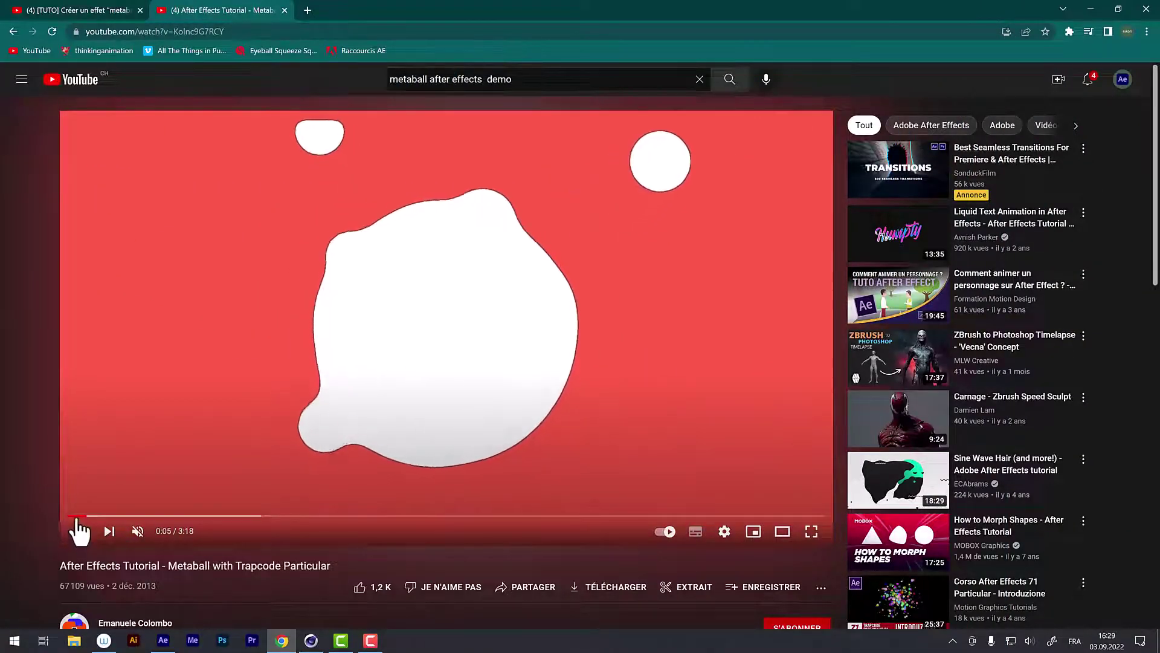
# Rewind the YouTube metaball demo to near the start and pause it at about 0:06.
pyautogui.click(74, 518)
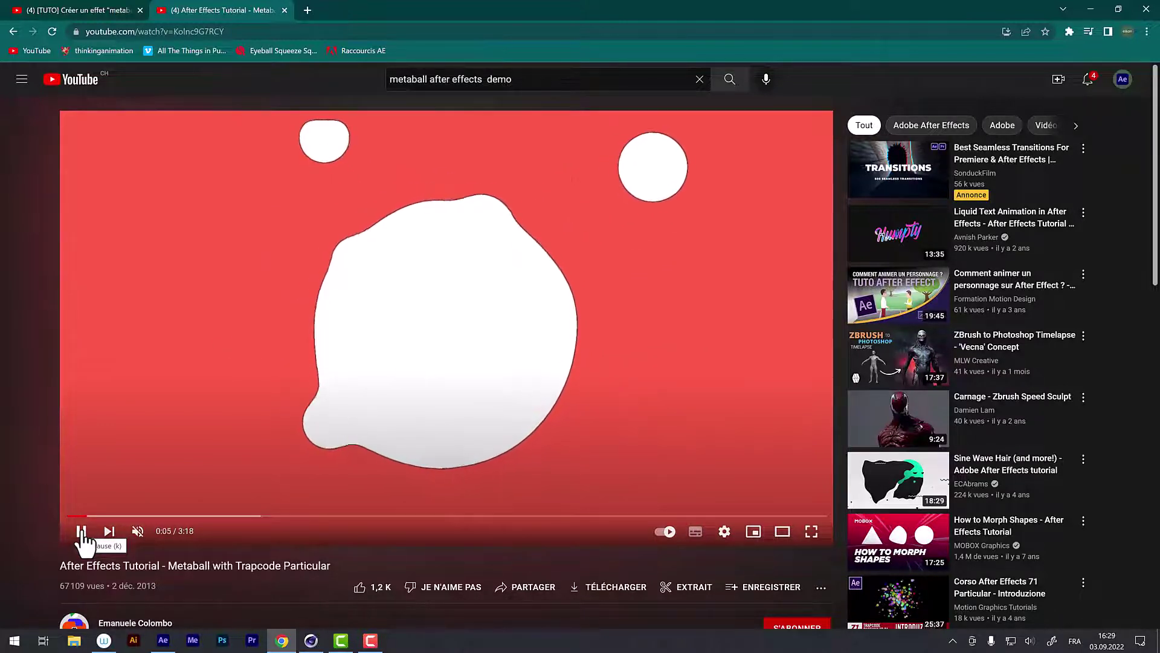
pyautogui.click(81, 531)
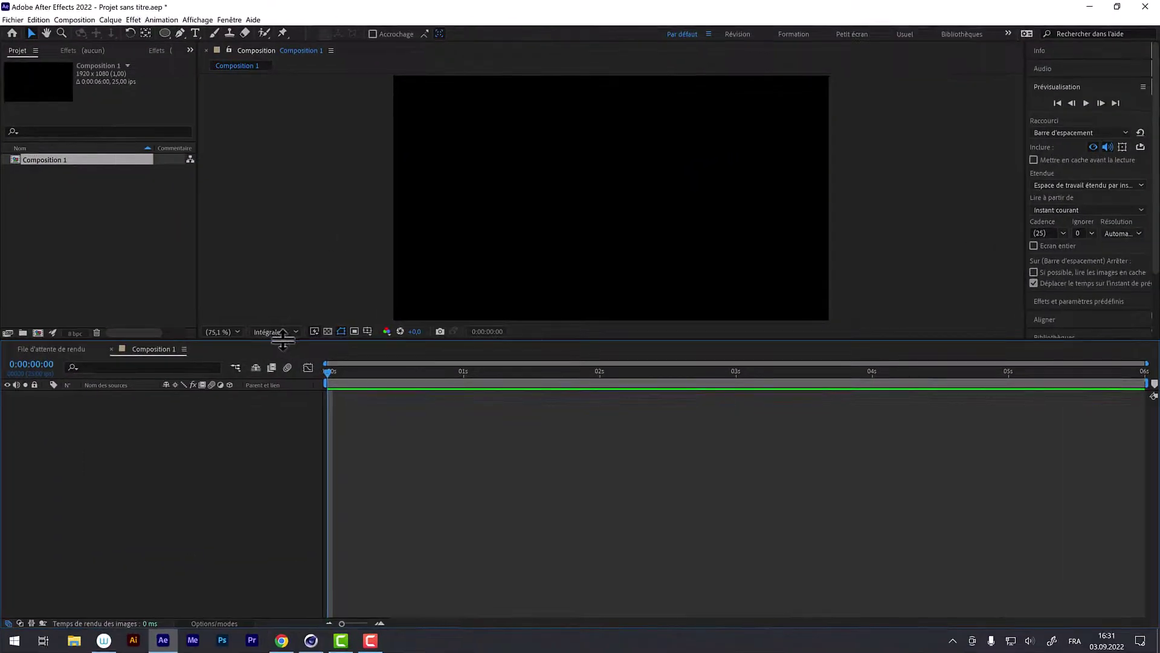
# Enlarge the composition viewer and create a new shape layer via Nouveau > Calque de forme.
pyautogui.moveTo(282, 340); pyautogui.dragTo(284, 354)
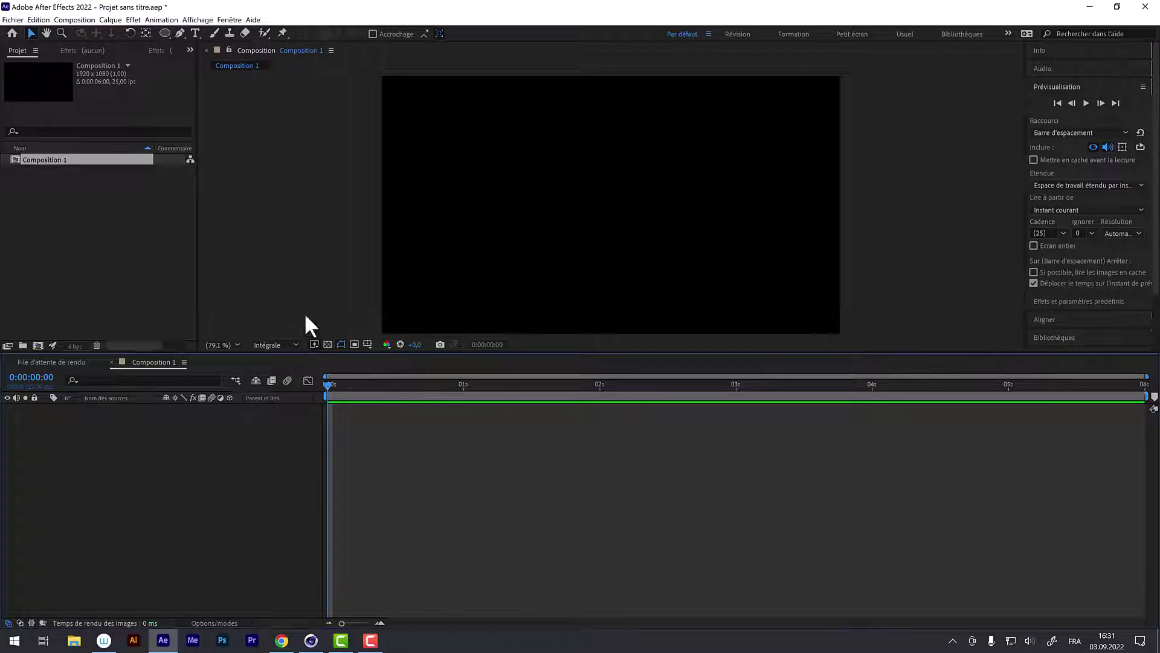
pyautogui.rightClick(156, 435)
pyautogui.moveTo(187, 441)
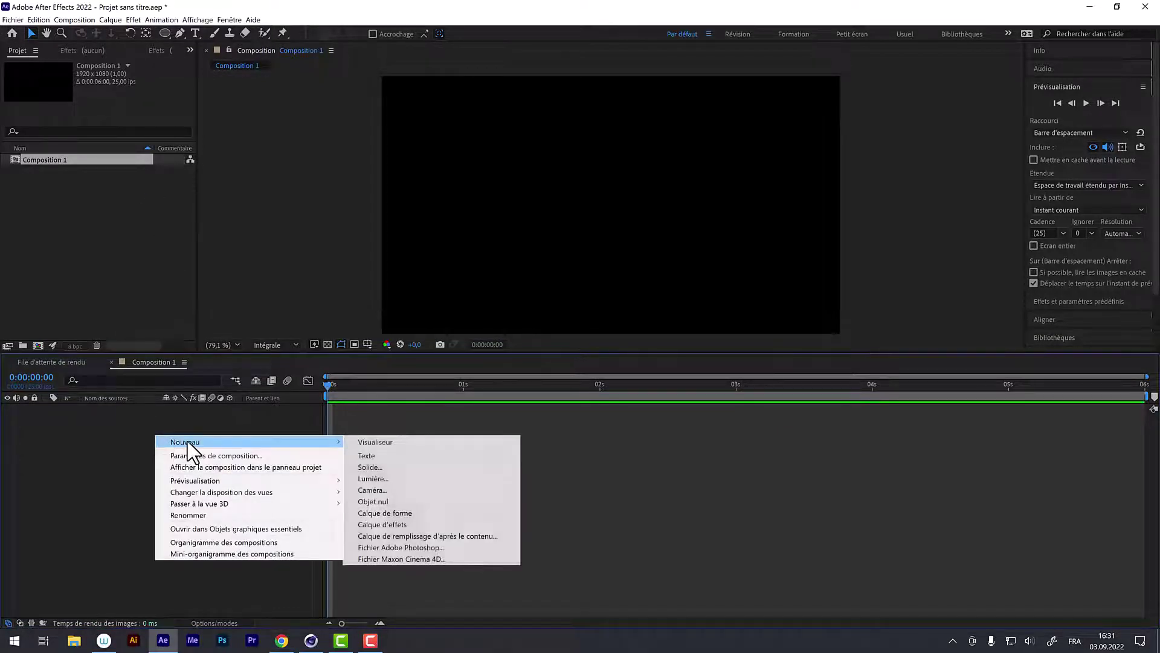
pyautogui.click(408, 513)
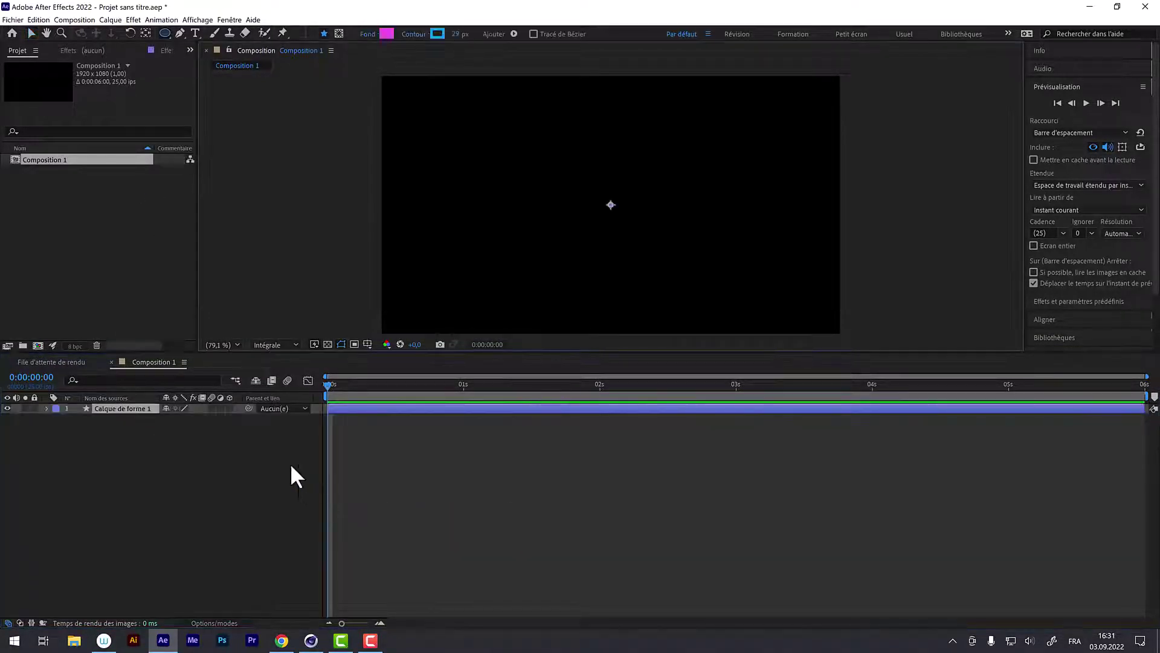
# Draw a large circle and a smaller one to its right with the Ellipse tool.
pyautogui.click(166, 32)
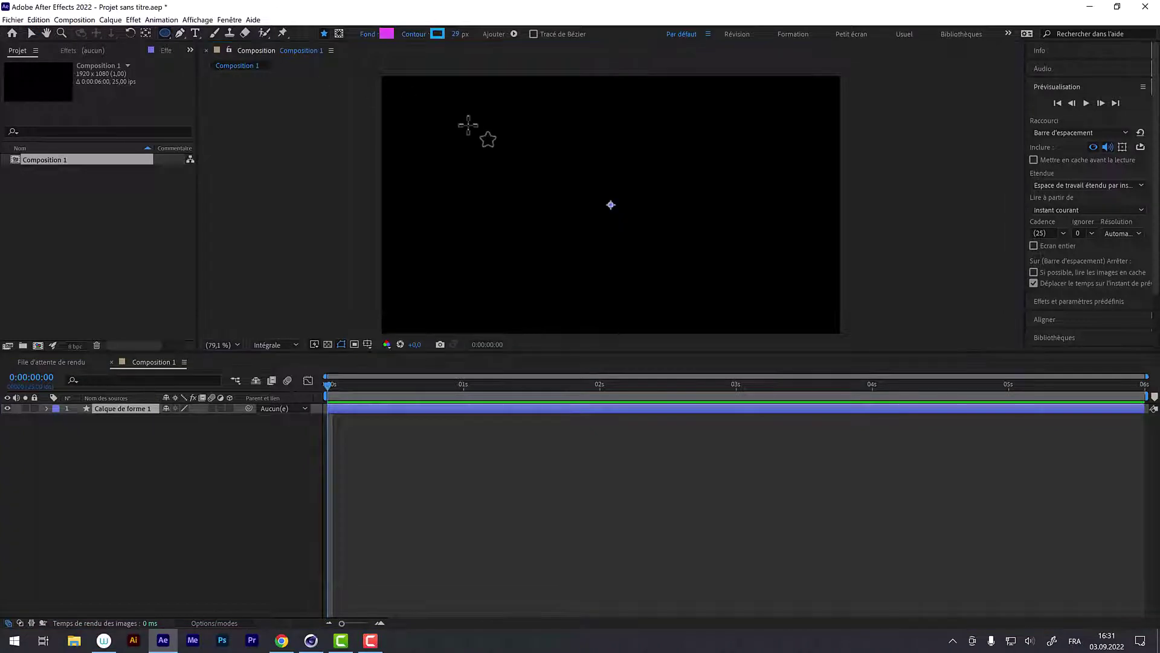
pyautogui.moveTo(436, 112); pyautogui.dragTo(555, 233)
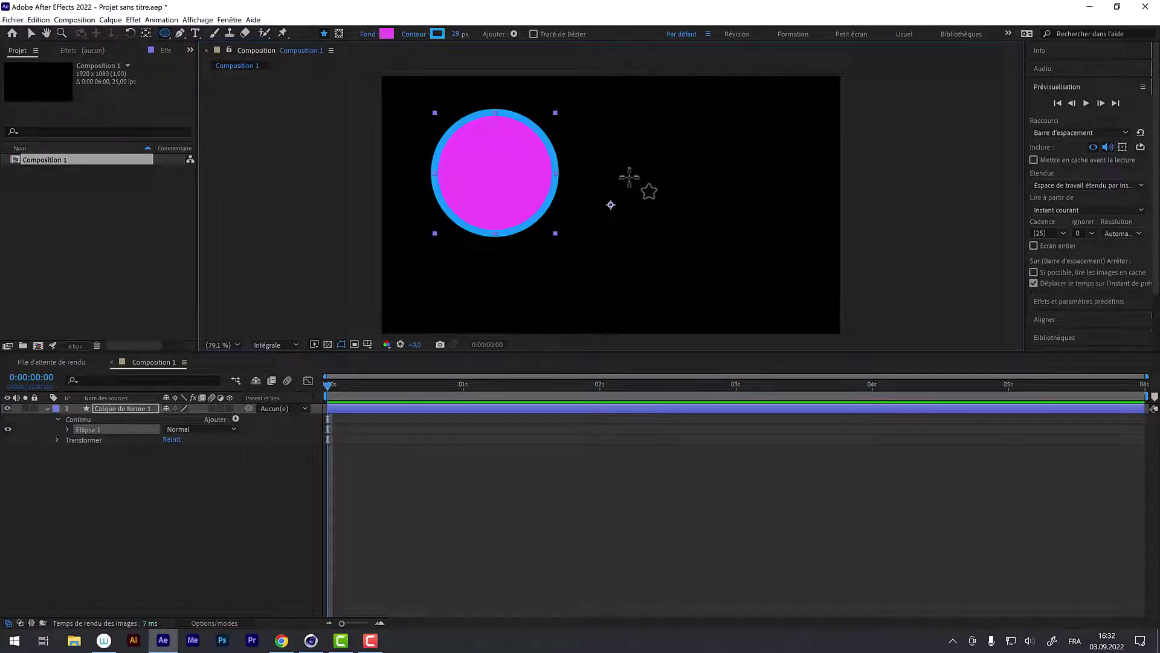
pyautogui.moveTo(626, 169); pyautogui.dragTo(701, 244)
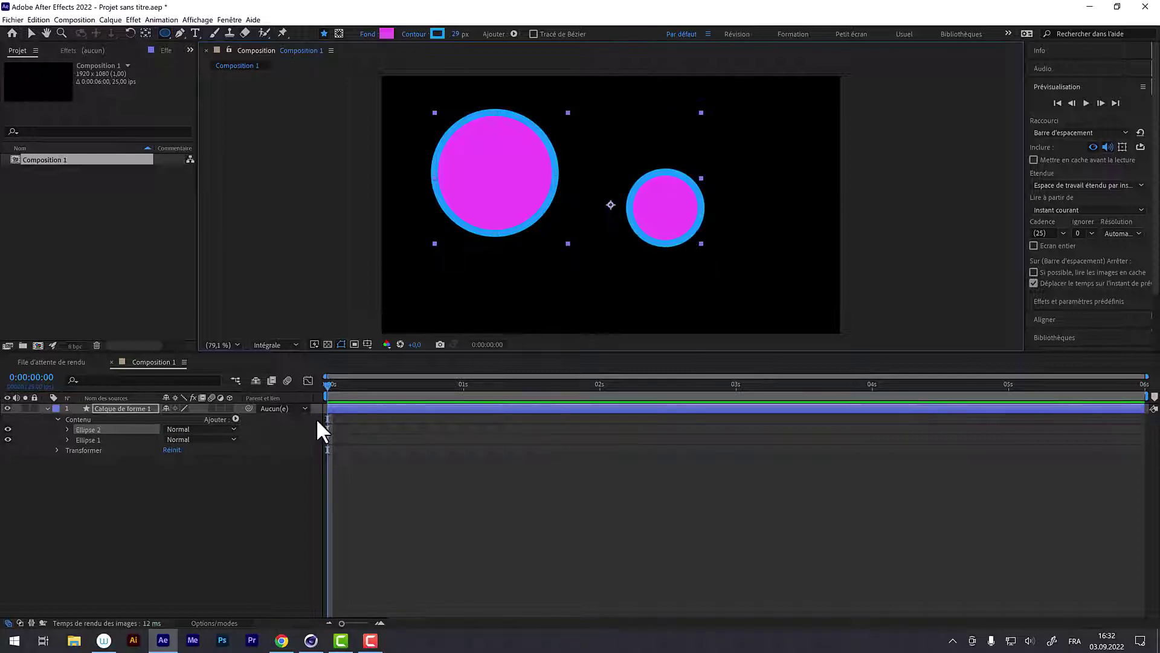
pyautogui.click(99, 433)
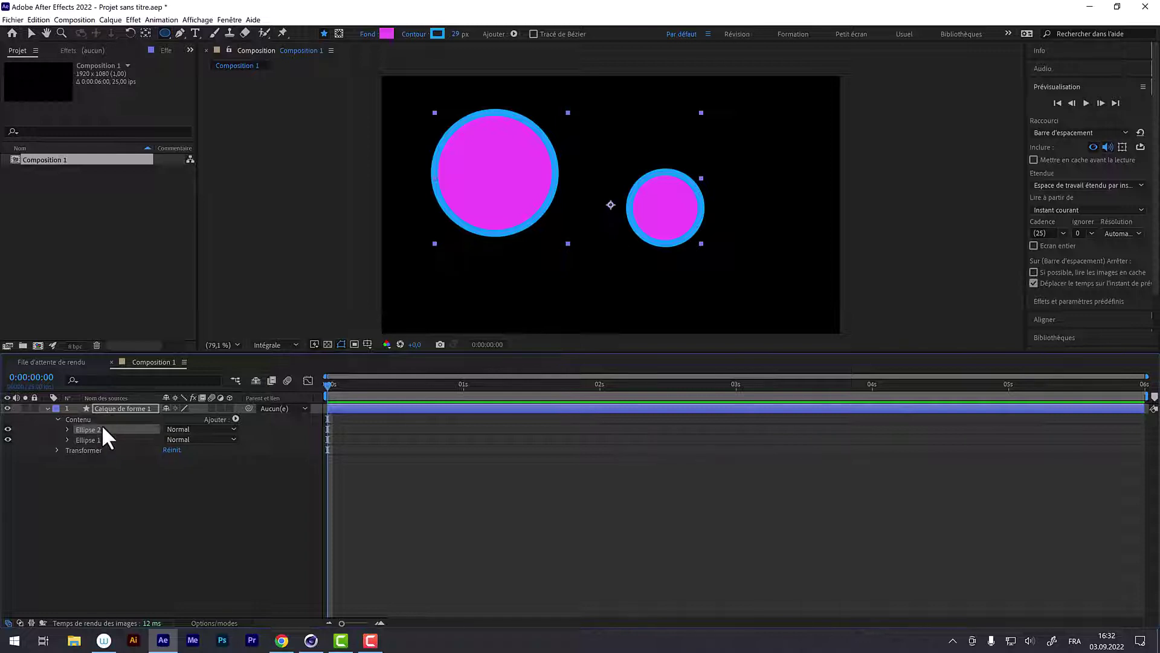
pyautogui.click(103, 409)
# Drag Ellipse 2 left and down so it sits just short of the large circle.
pyautogui.click(31, 33)
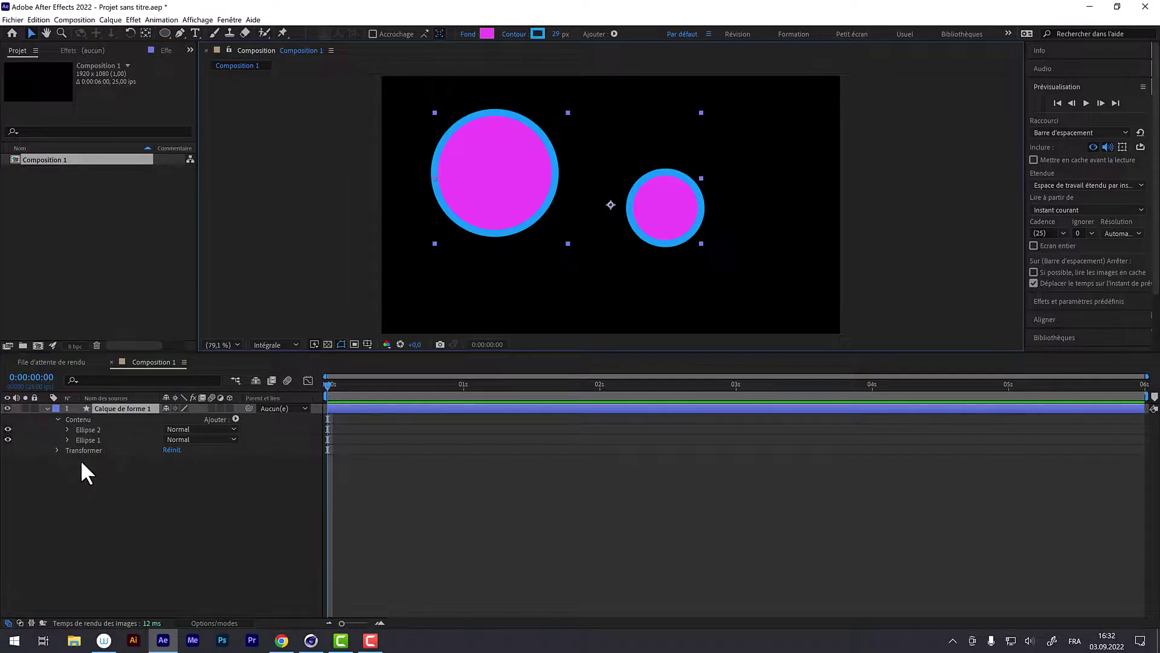
pyautogui.click(93, 430)
pyautogui.moveTo(654, 214)
pyautogui.mouseDown()
pyautogui.moveTo(540, 212)
pyautogui.moveTo(570, 197)
pyautogui.mouseUp()
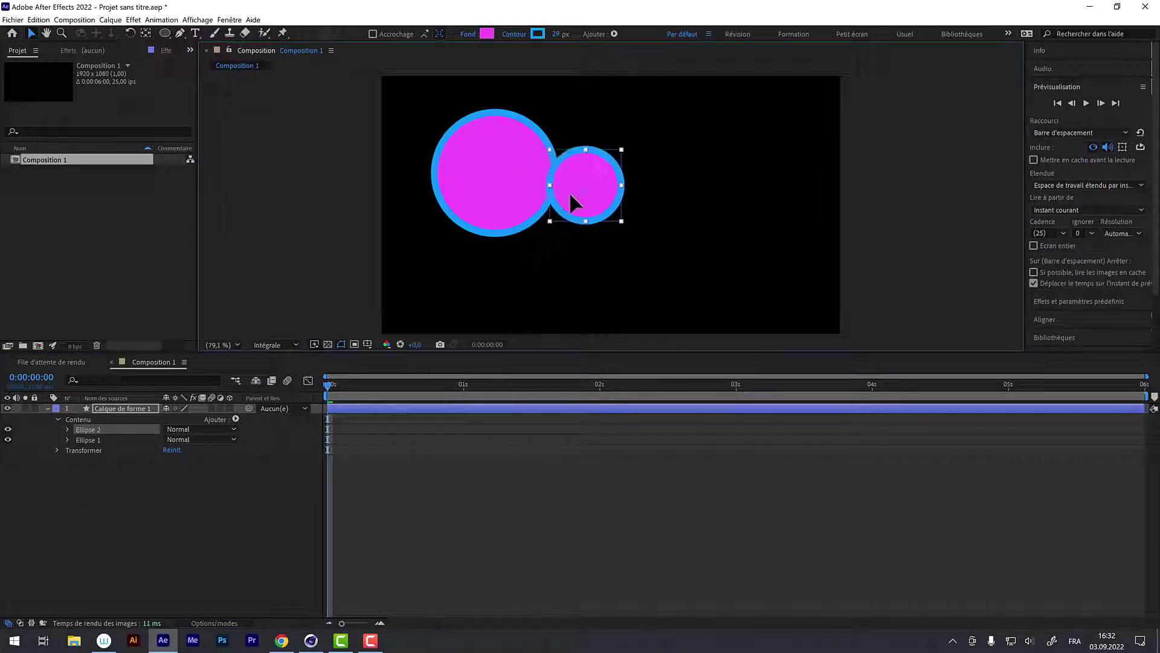
pyautogui.moveTo(569, 197); pyautogui.dragTo(567, 191)
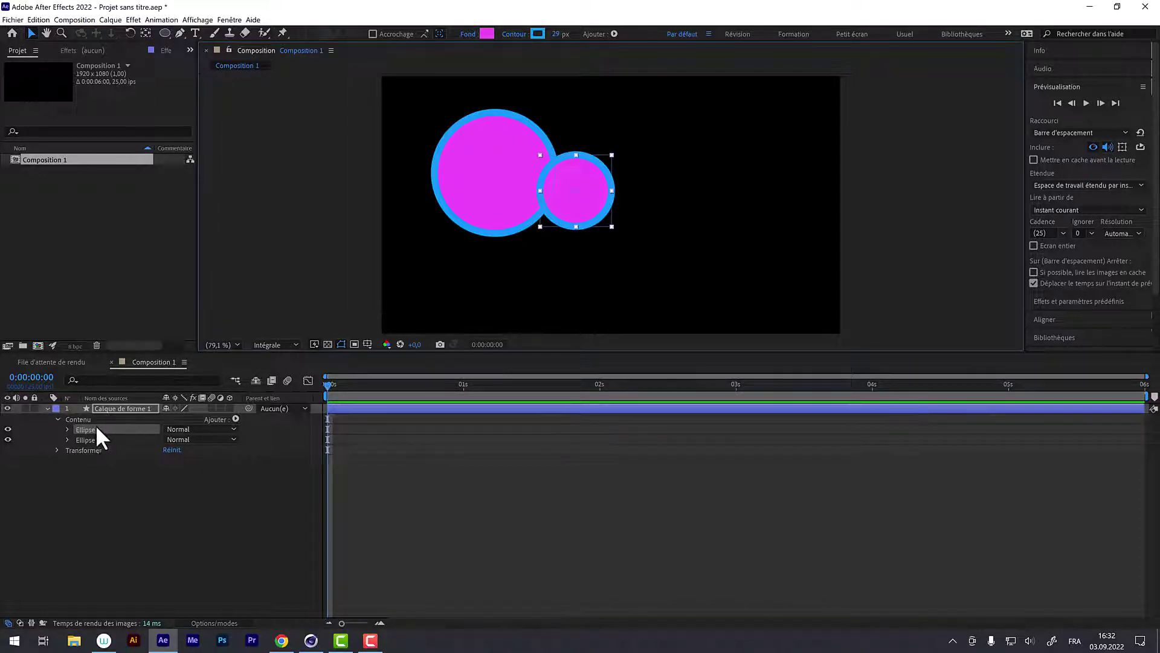
pyautogui.moveTo(570, 191); pyautogui.dragTo(617, 212)
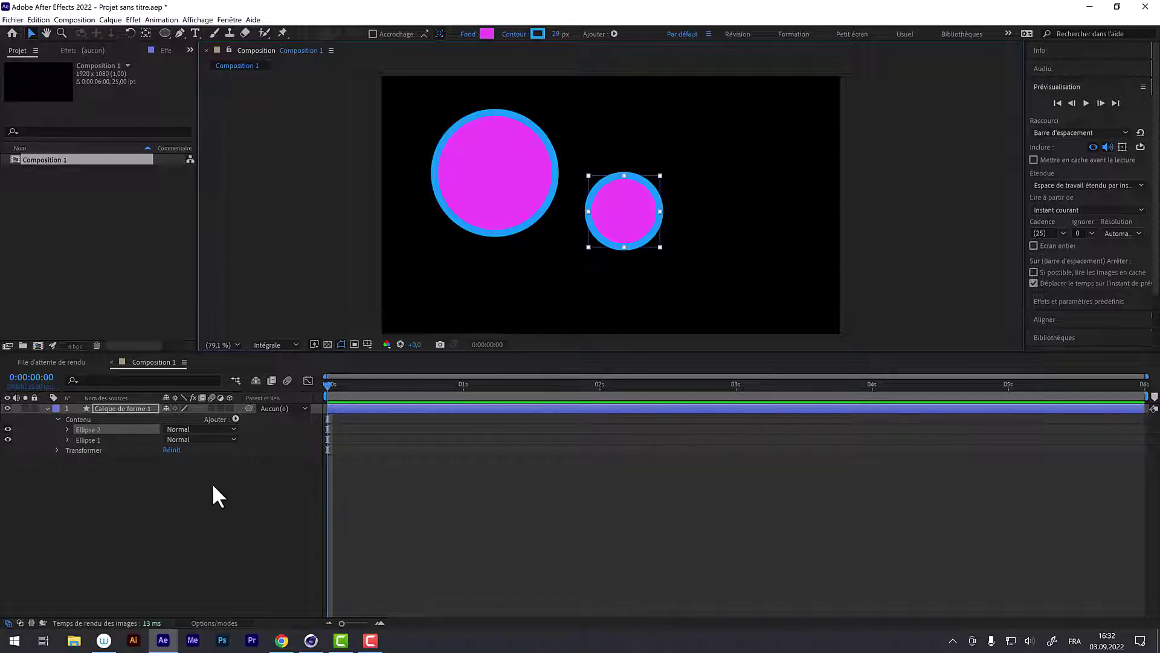
# Select the layer's Contenu group and add Fusionner les tracés from the Ajouter menu.
pyautogui.click(235, 419)
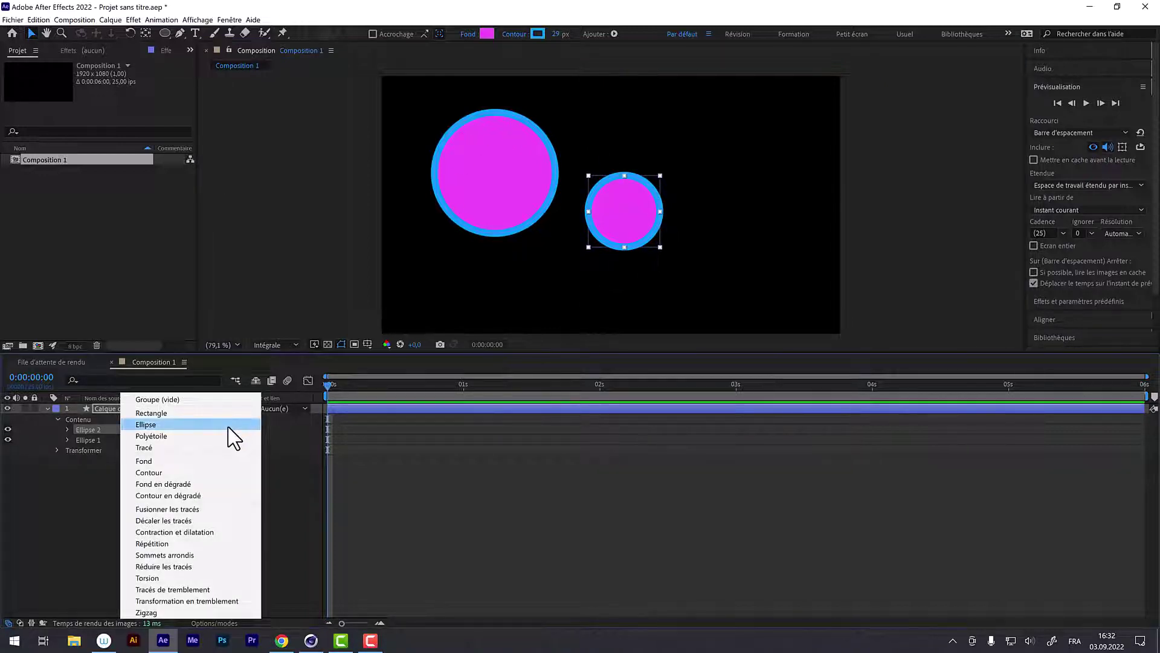
pyautogui.click(283, 484)
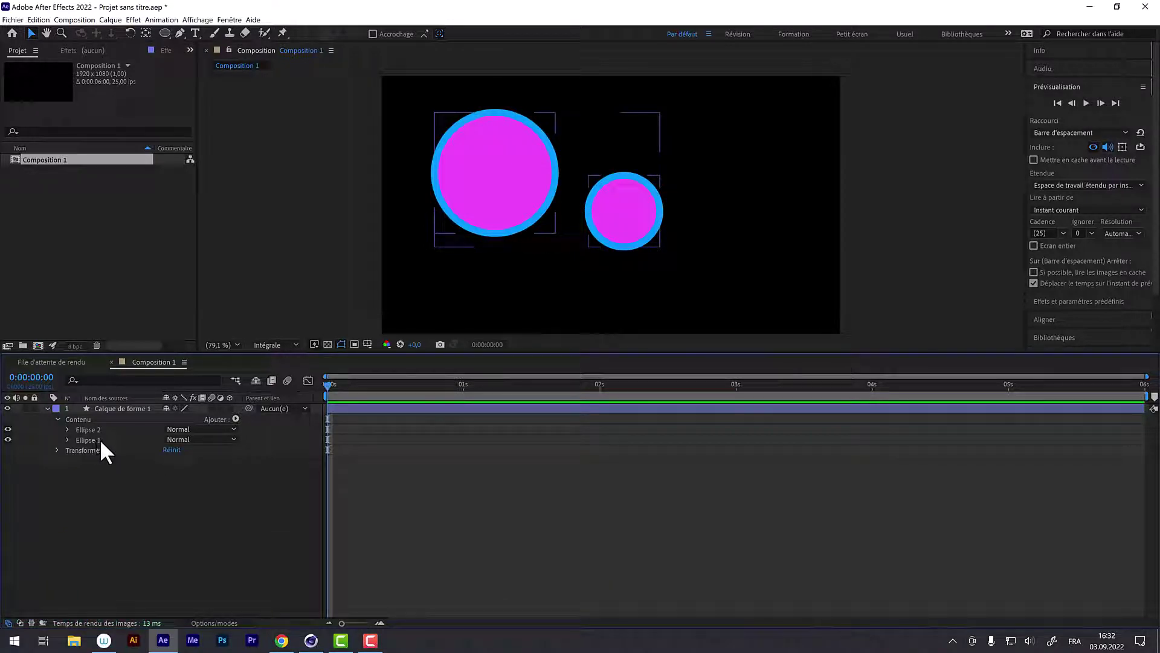
pyautogui.click(81, 419)
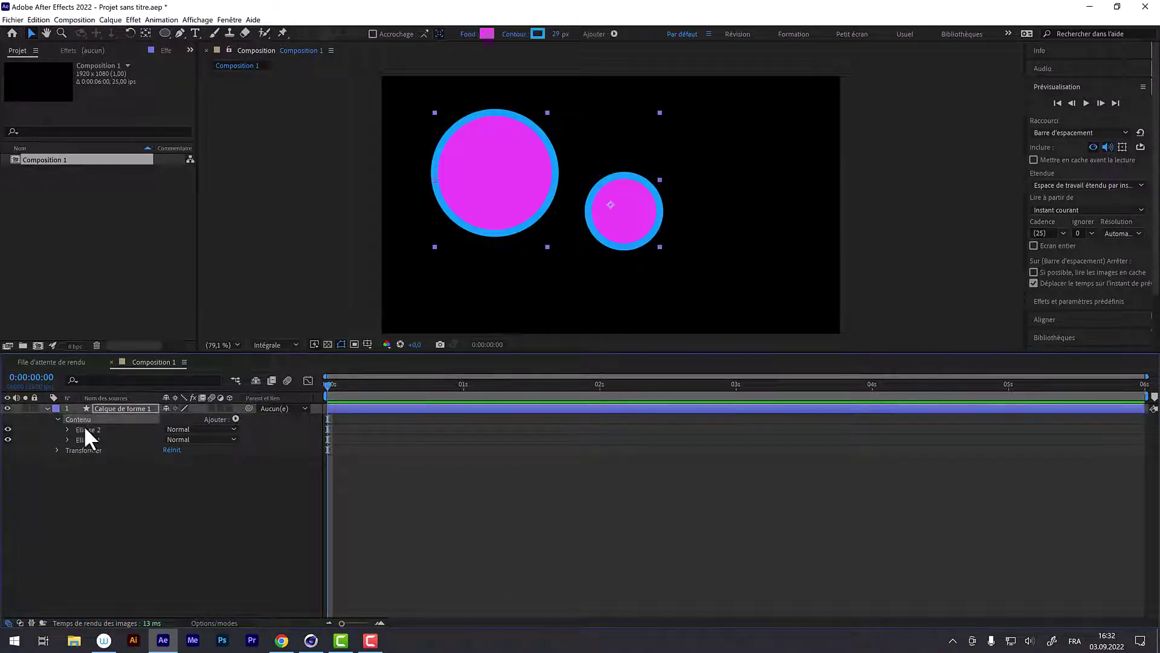
pyautogui.click(87, 426)
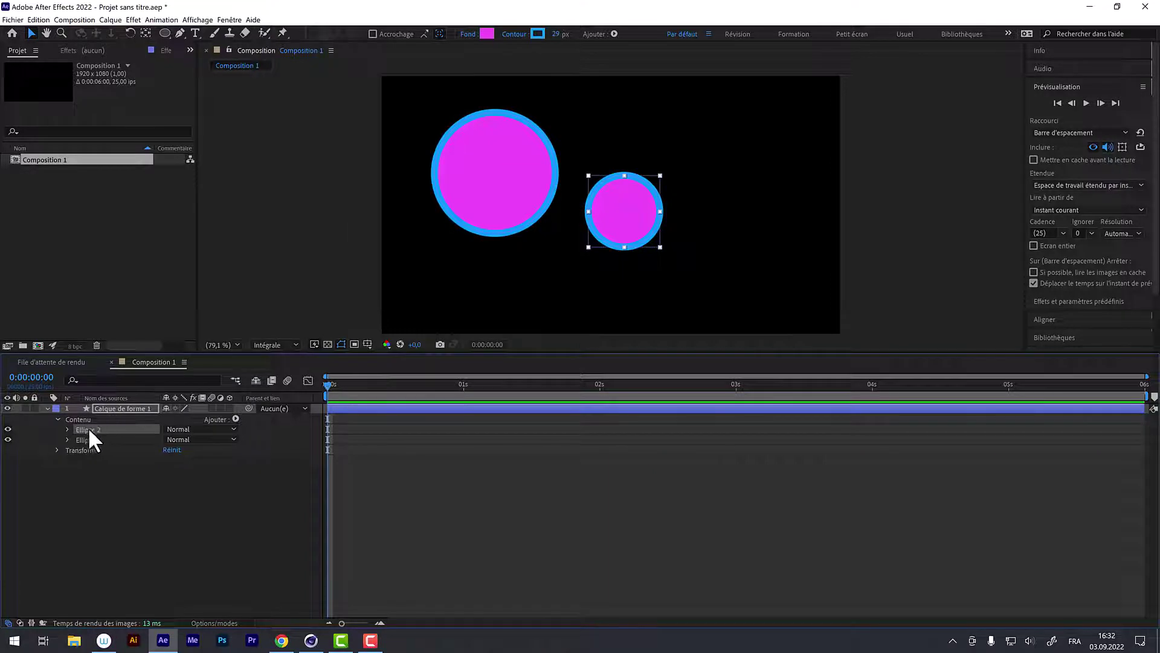
pyautogui.click(89, 435)
pyautogui.click(83, 415)
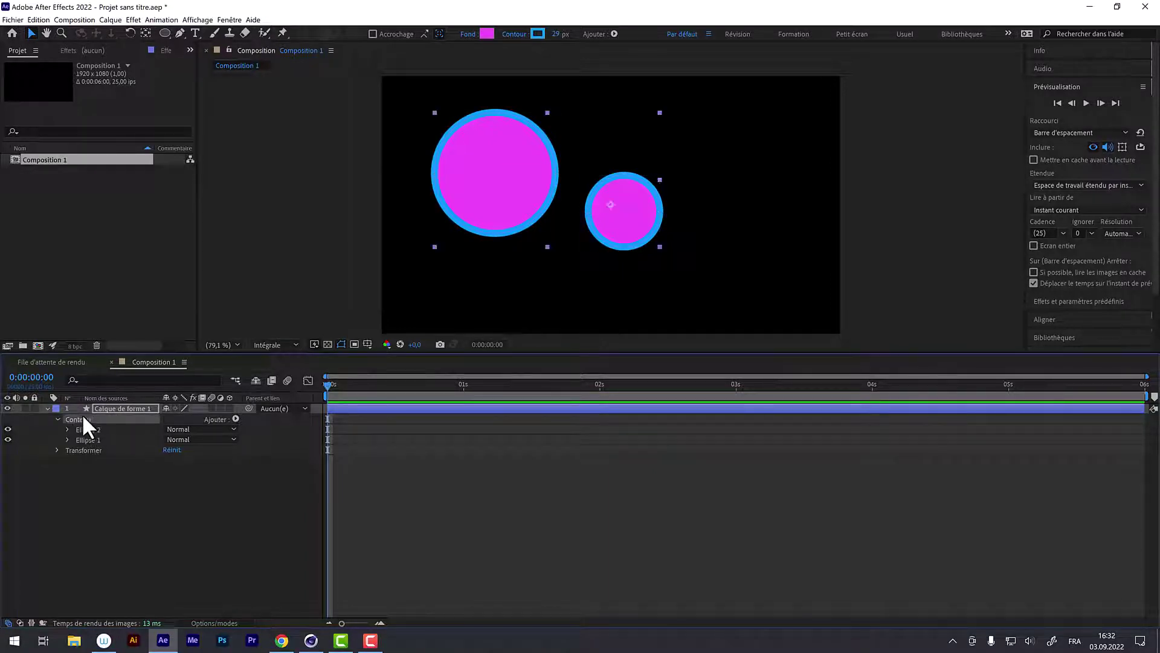
pyautogui.click(235, 418)
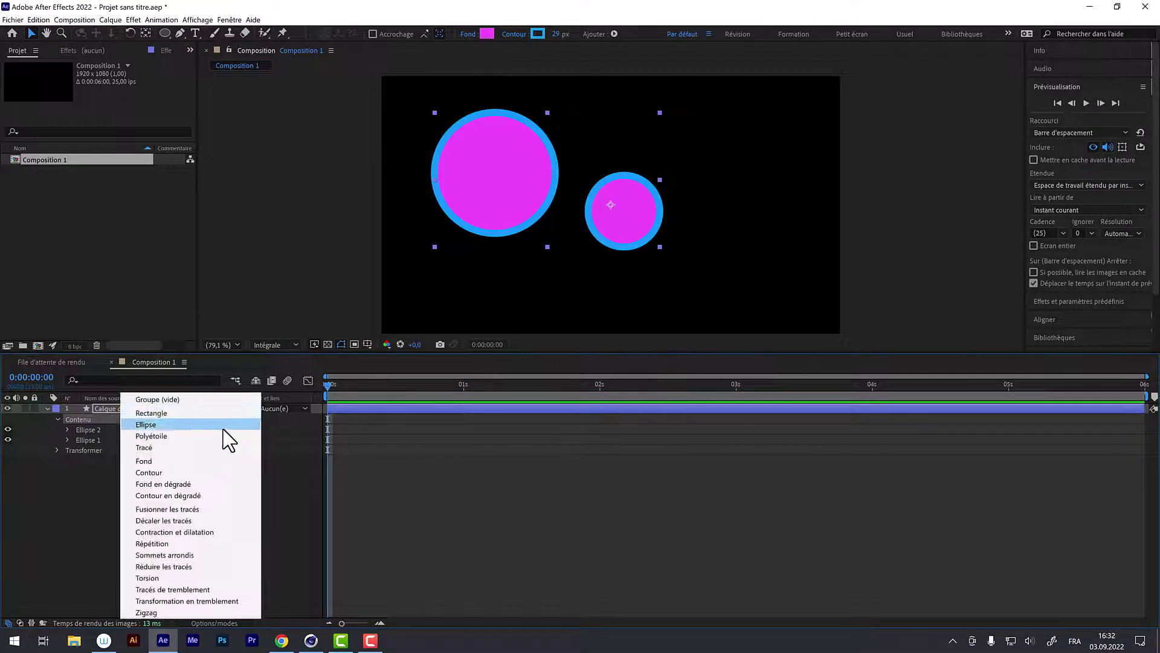
pyautogui.click(194, 508)
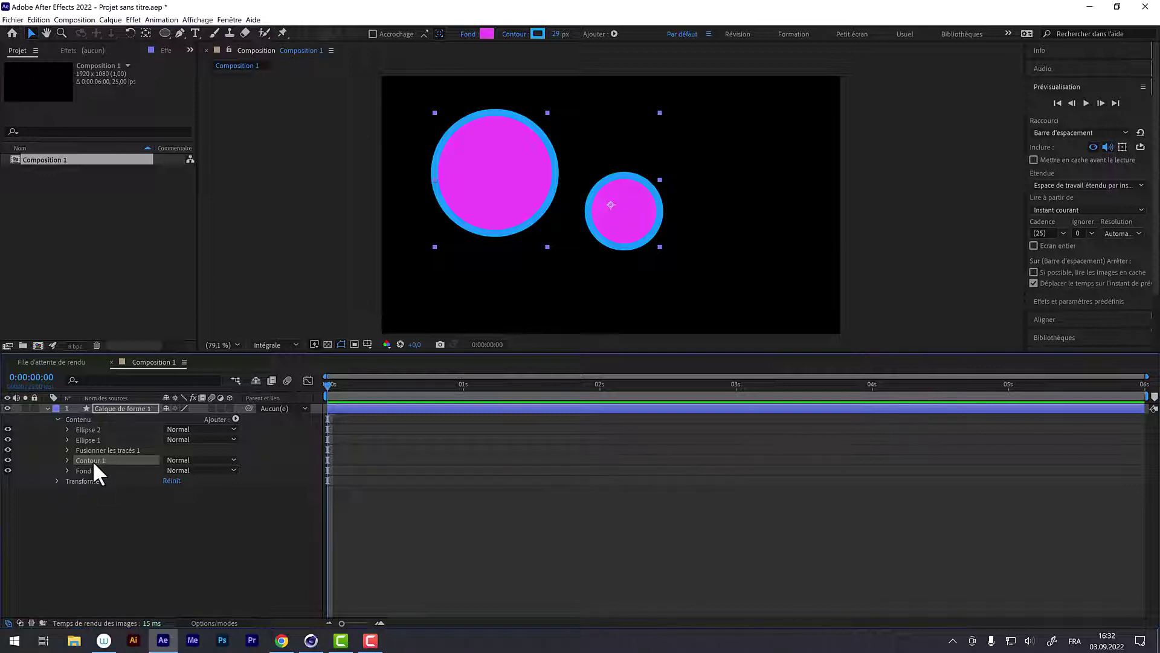
# Move Ellipse 1 to overlap the small circle and expand Fusionner les tracés 1.
pyautogui.click(95, 437)
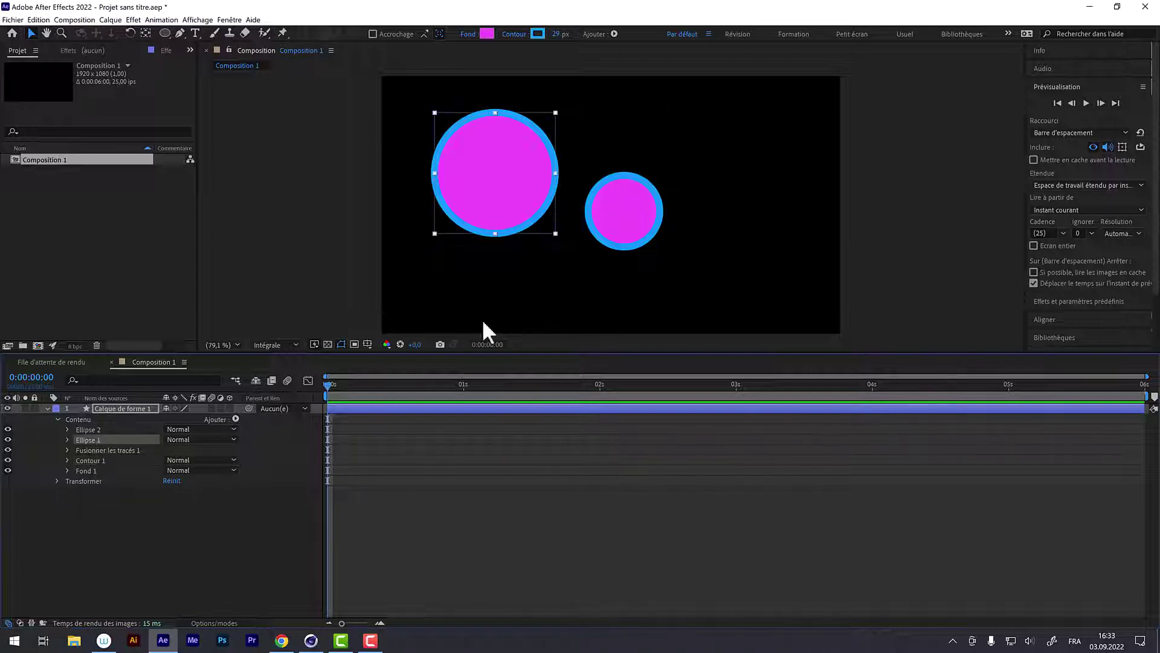
pyautogui.moveTo(542, 227); pyautogui.dragTo(562, 243)
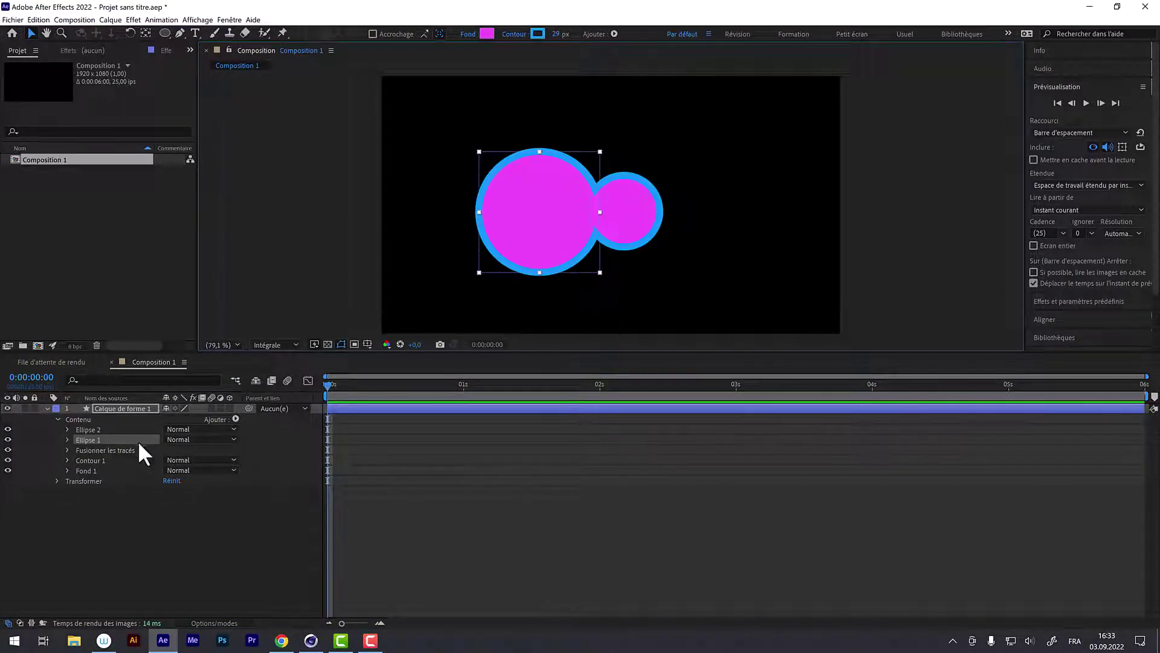
pyautogui.click(109, 450)
pyautogui.click(68, 451)
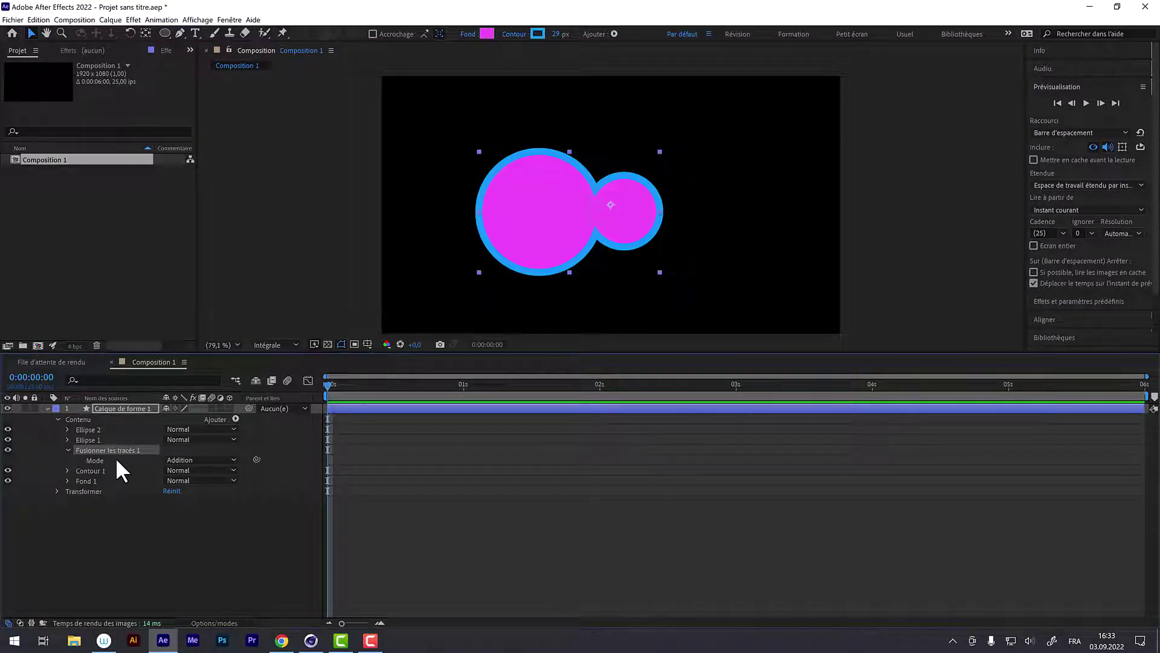
# Try merge modes Soustraction and Intersection, then set the mode back to Addition.
pyautogui.click(189, 458)
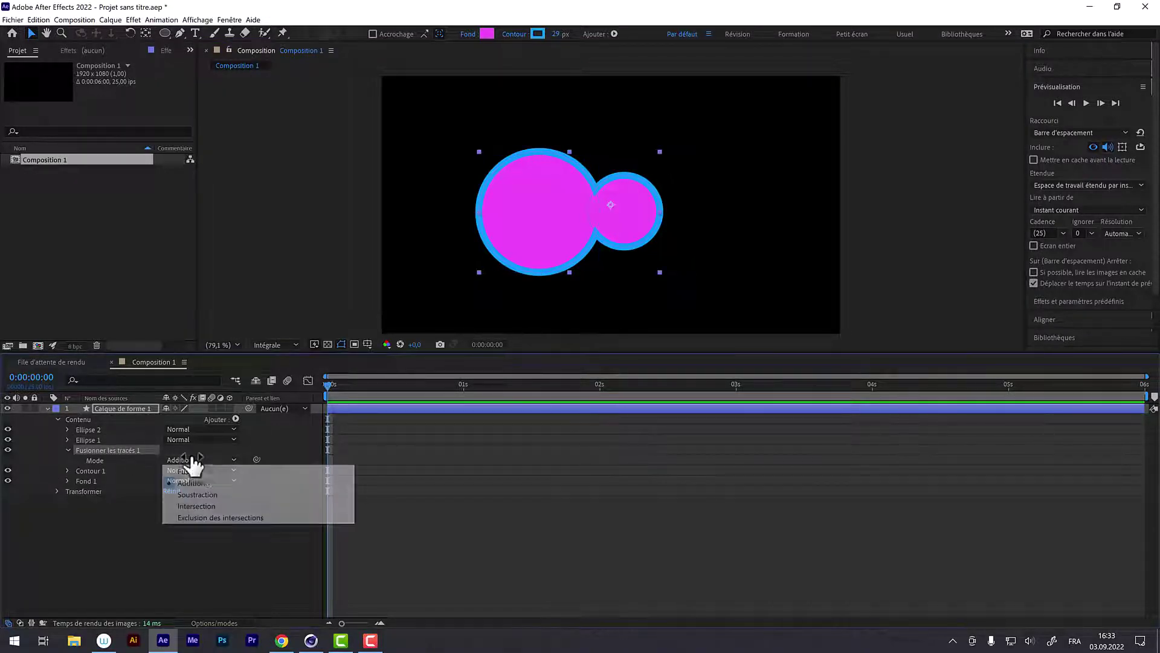
pyautogui.click(207, 493)
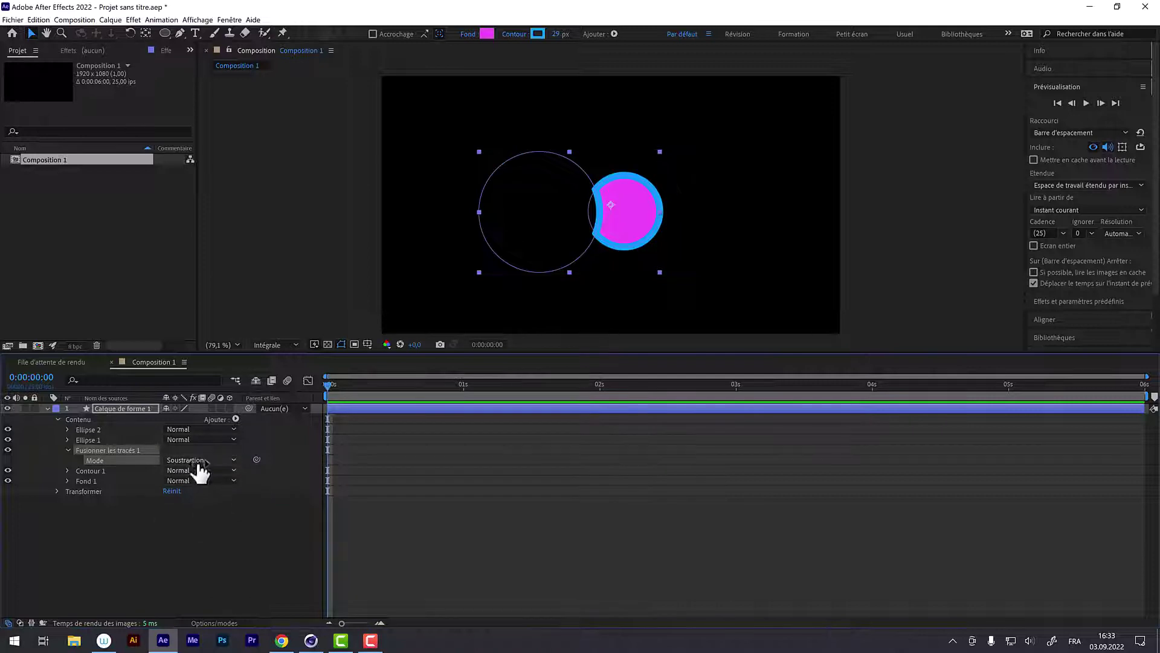
pyautogui.click(193, 461)
pyautogui.click(194, 505)
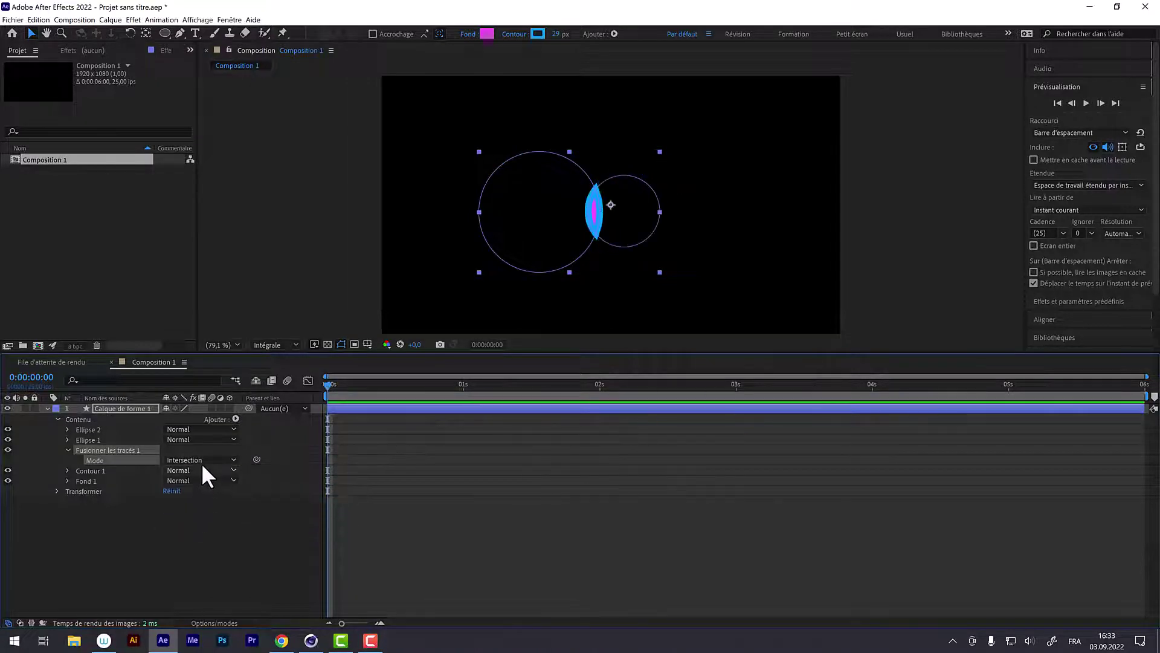
pyautogui.click(201, 460)
pyautogui.click(203, 483)
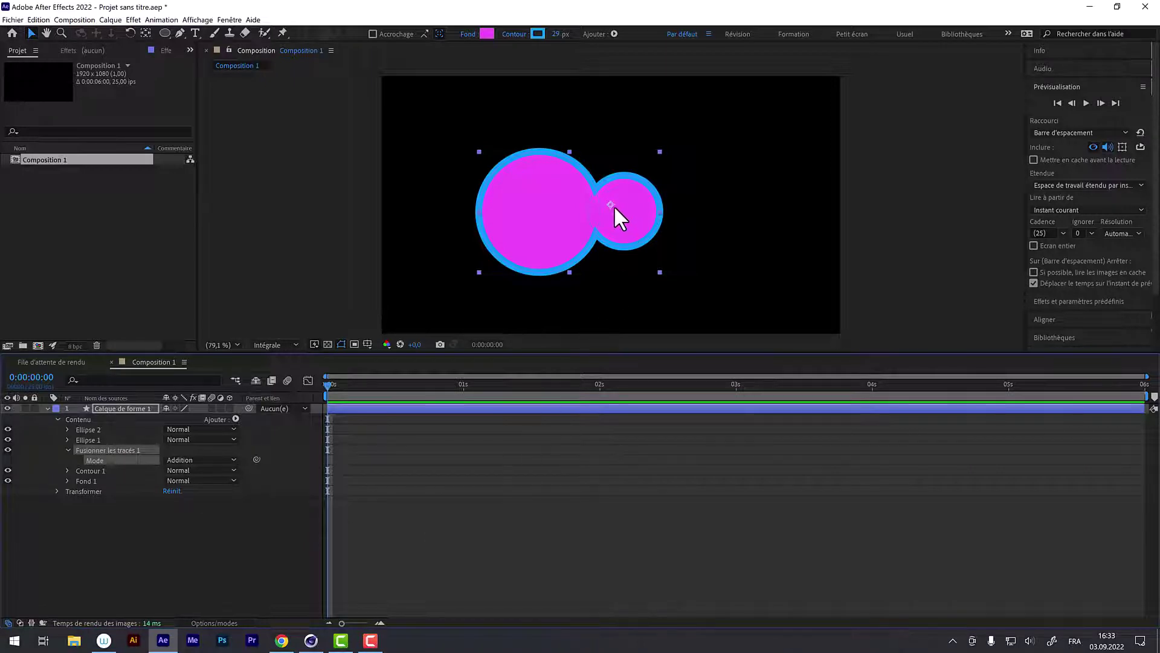
# Select Contour 1 and thin the outline to 8 px.
pyautogui.click(88, 469)
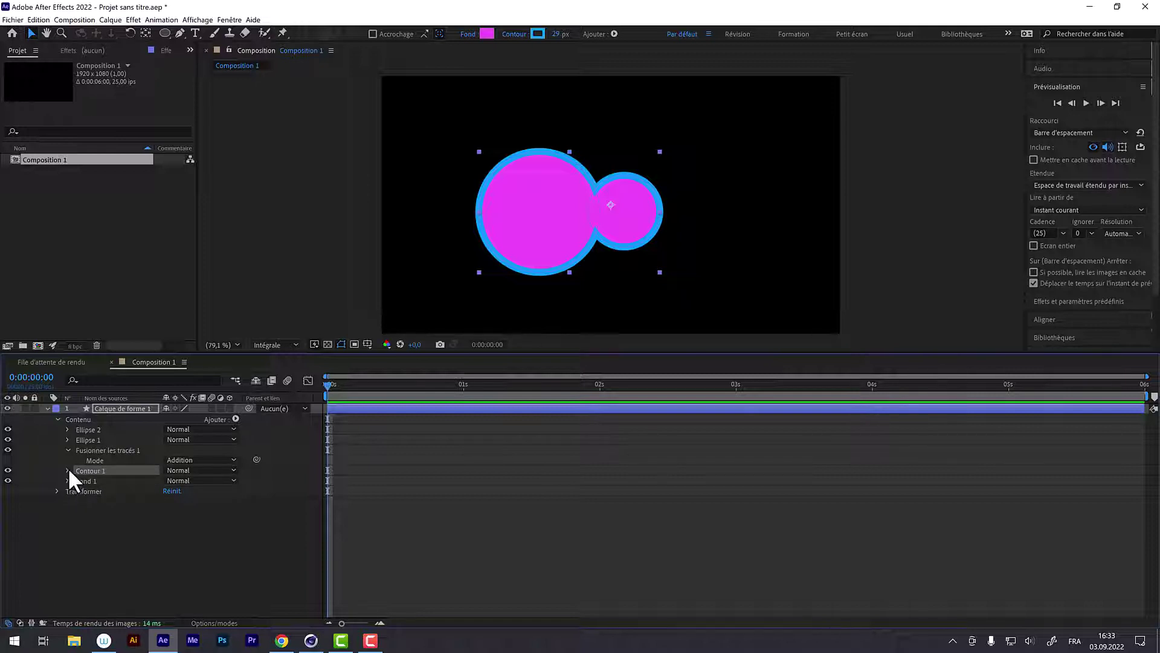
pyautogui.click(67, 470)
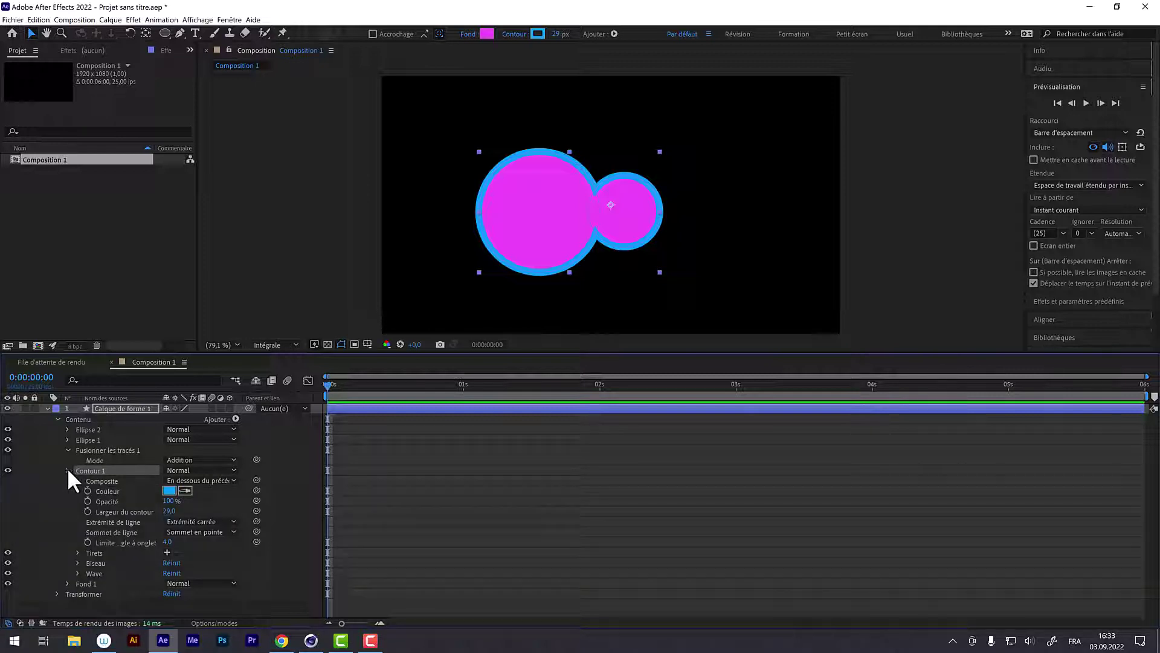
pyautogui.click(67, 469)
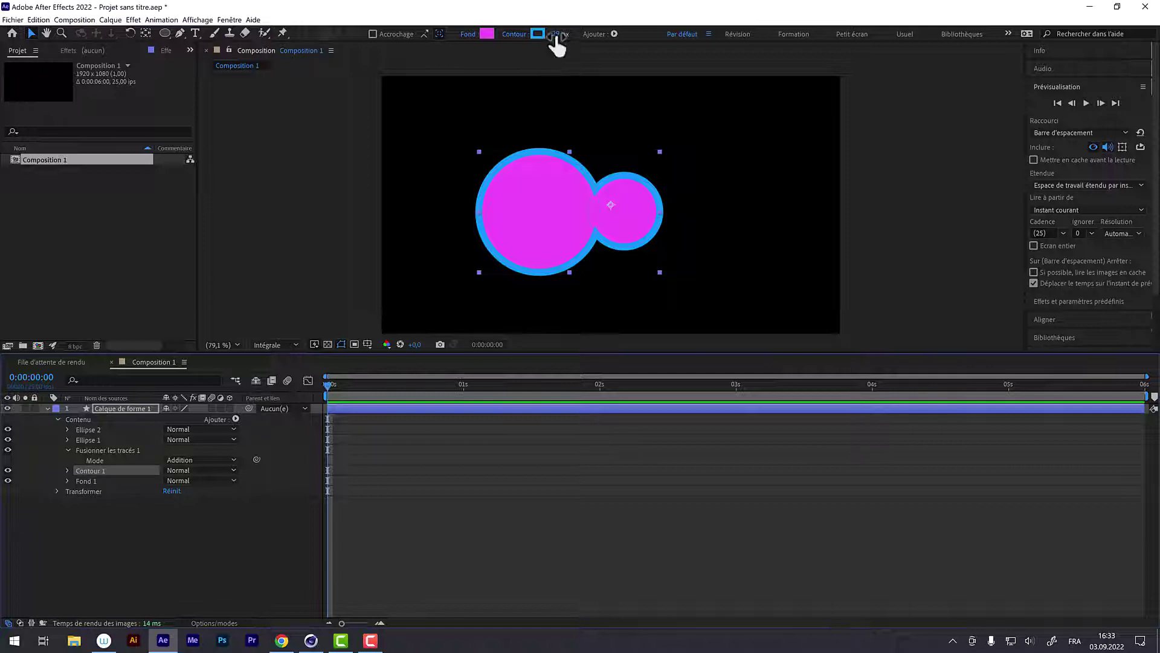
pyautogui.moveTo(556, 35); pyautogui.dragTo(523, 38)
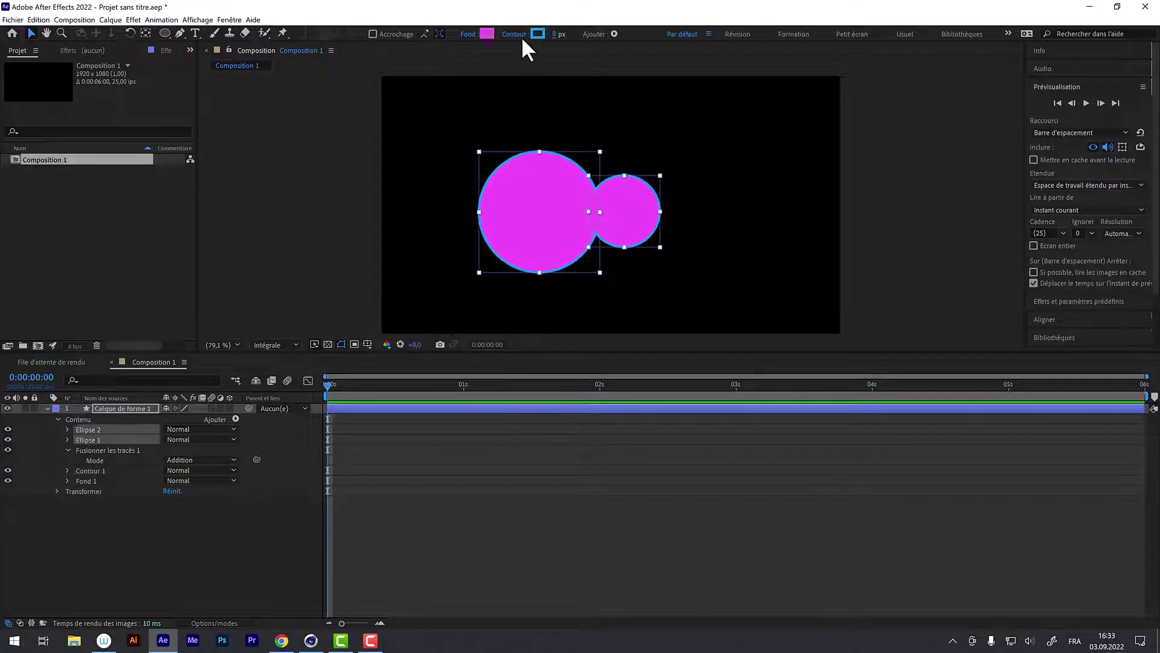
# Change the outline colour to pale lilac F4D9FF.
pyautogui.click(537, 34)
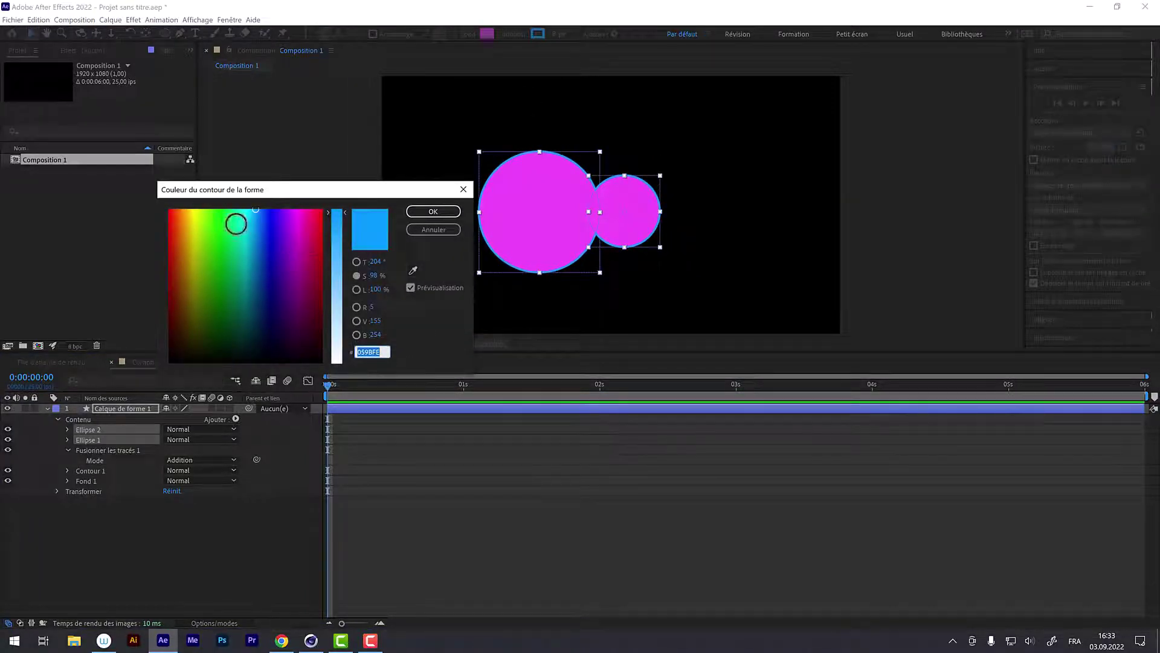
pyautogui.click(227, 210)
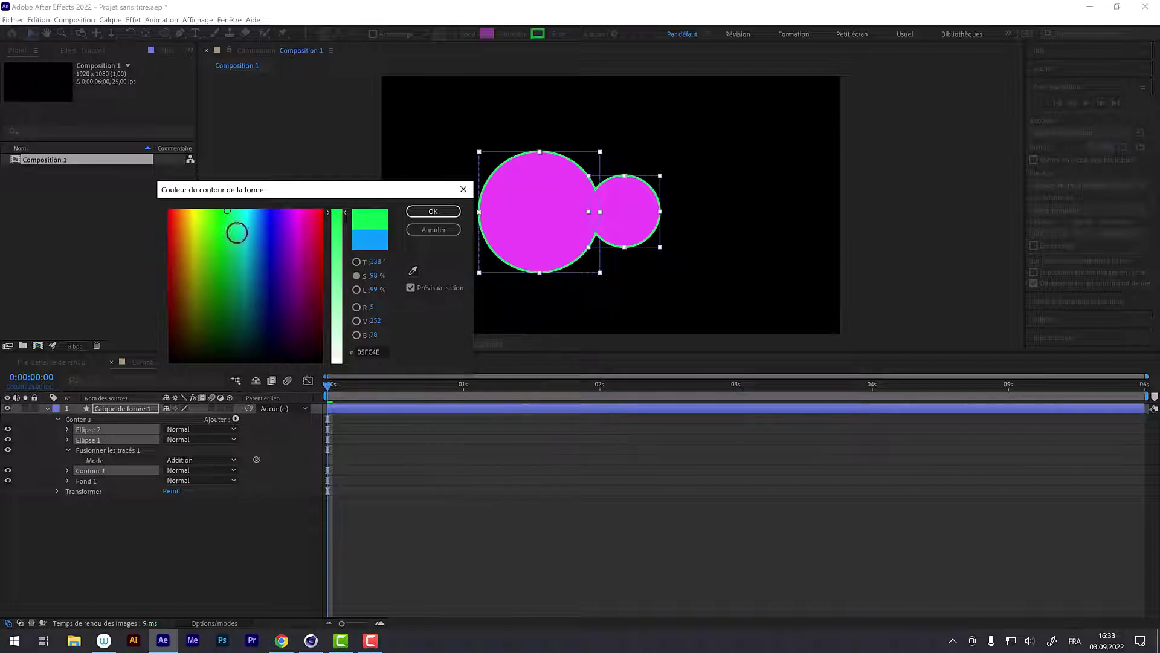
pyautogui.moveTo(227, 211); pyautogui.dragTo(289, 198)
pyautogui.click(337, 340)
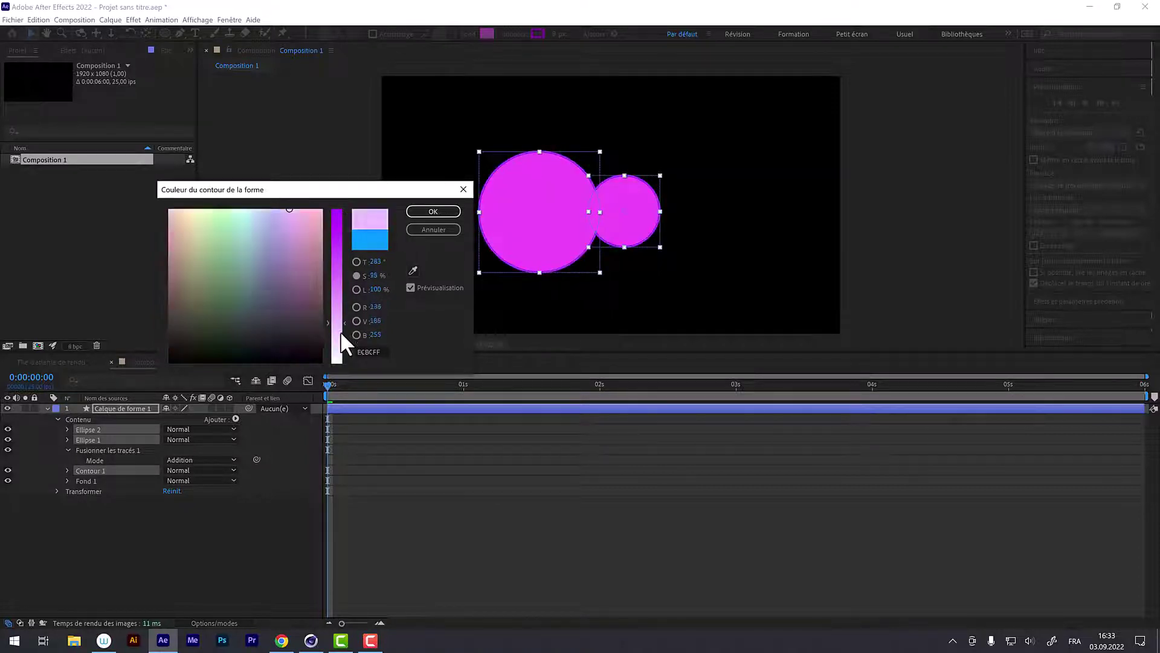
pyautogui.click(423, 211)
# Set the fill colour to pale green A3FF87.
pyautogui.click(486, 34)
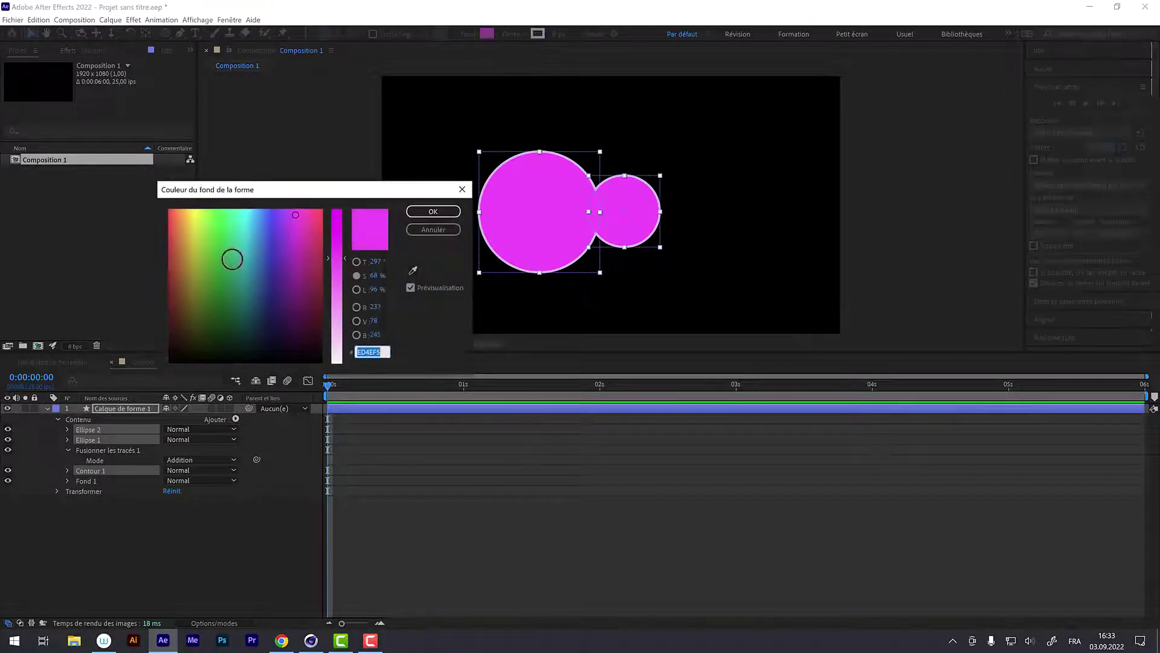
pyautogui.click(215, 211)
pyautogui.moveTo(215, 211); pyautogui.dragTo(213, 209)
pyautogui.click(337, 290)
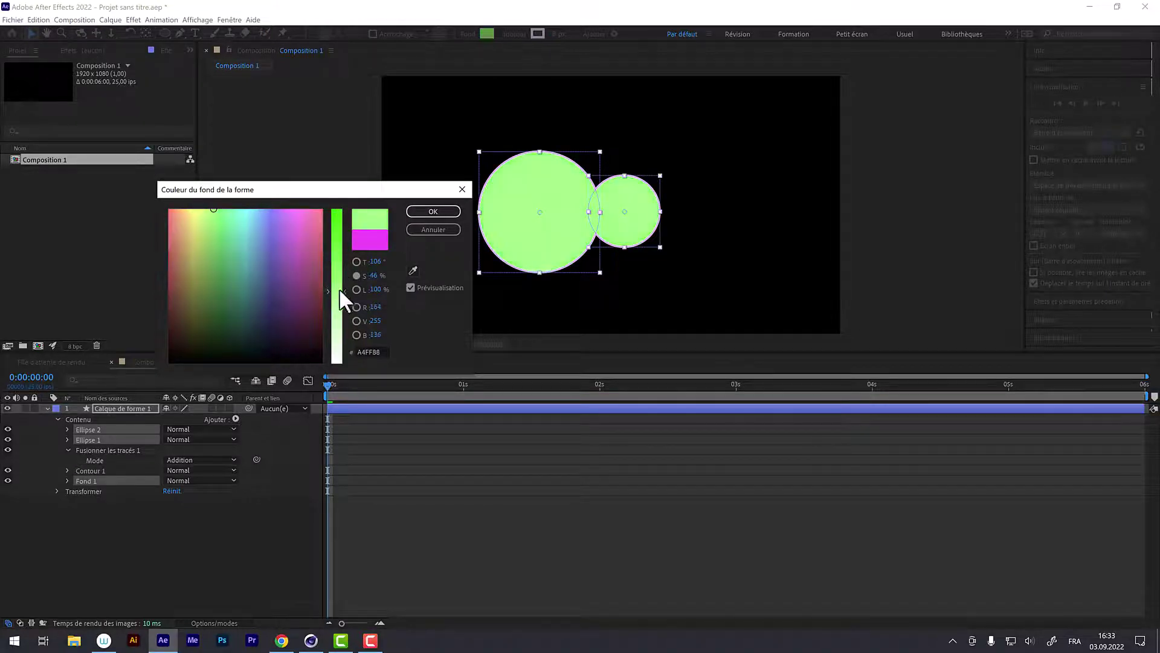
pyautogui.click(417, 209)
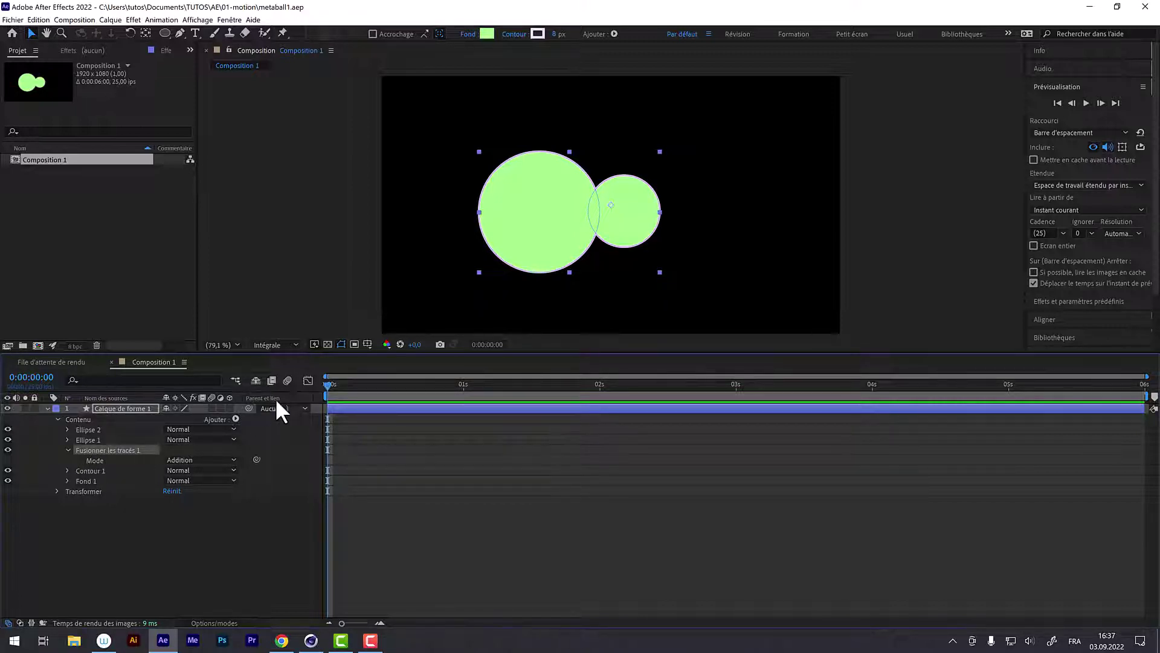
# Add Décaler les tracés 1 after the merge and set its Quantité to 30.
pyautogui.click(236, 419)
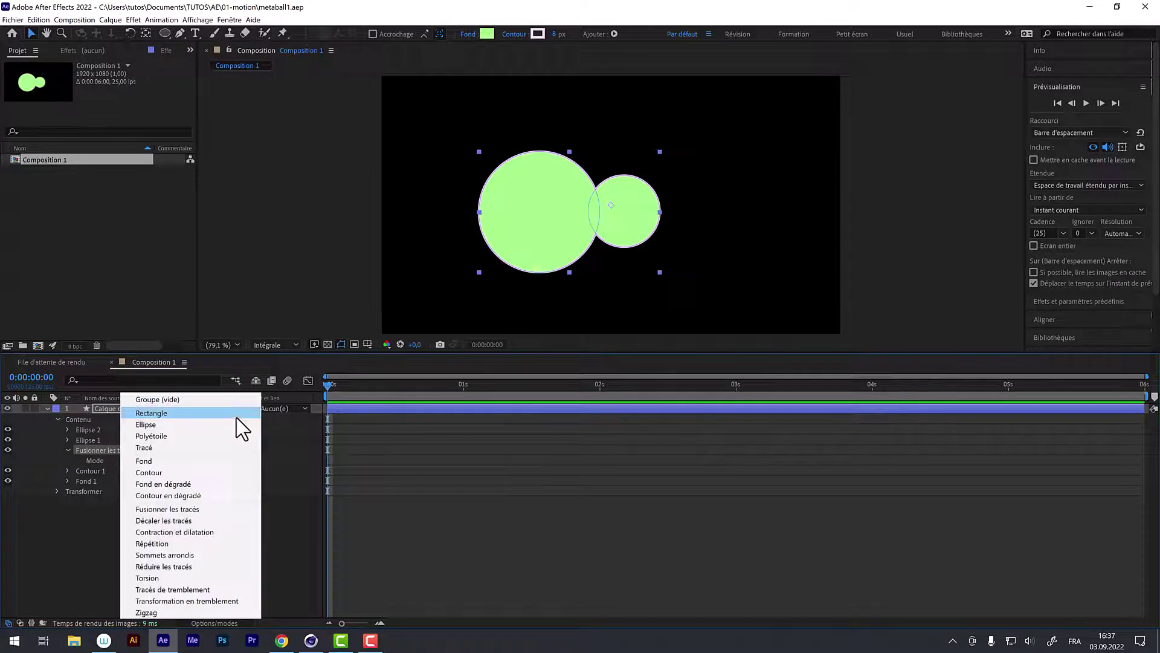
pyautogui.click(212, 521)
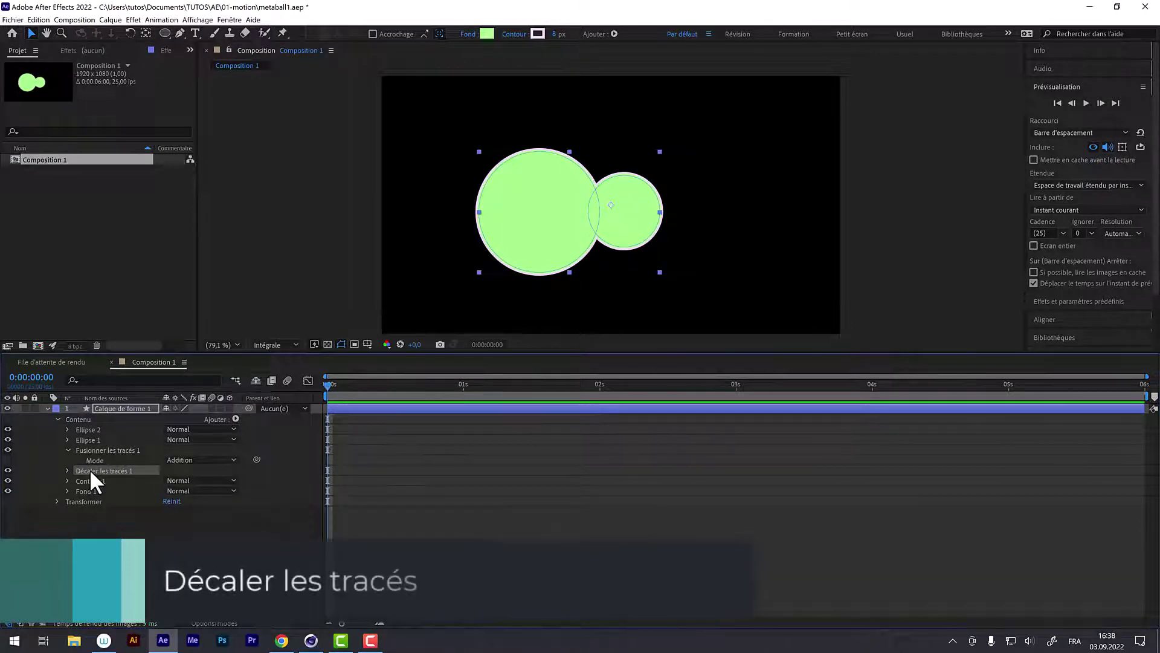
pyautogui.moveTo(87, 470)
pyautogui.mouseDown()
pyautogui.moveTo(95, 454)
pyautogui.moveTo(89, 465)
pyautogui.mouseUp()
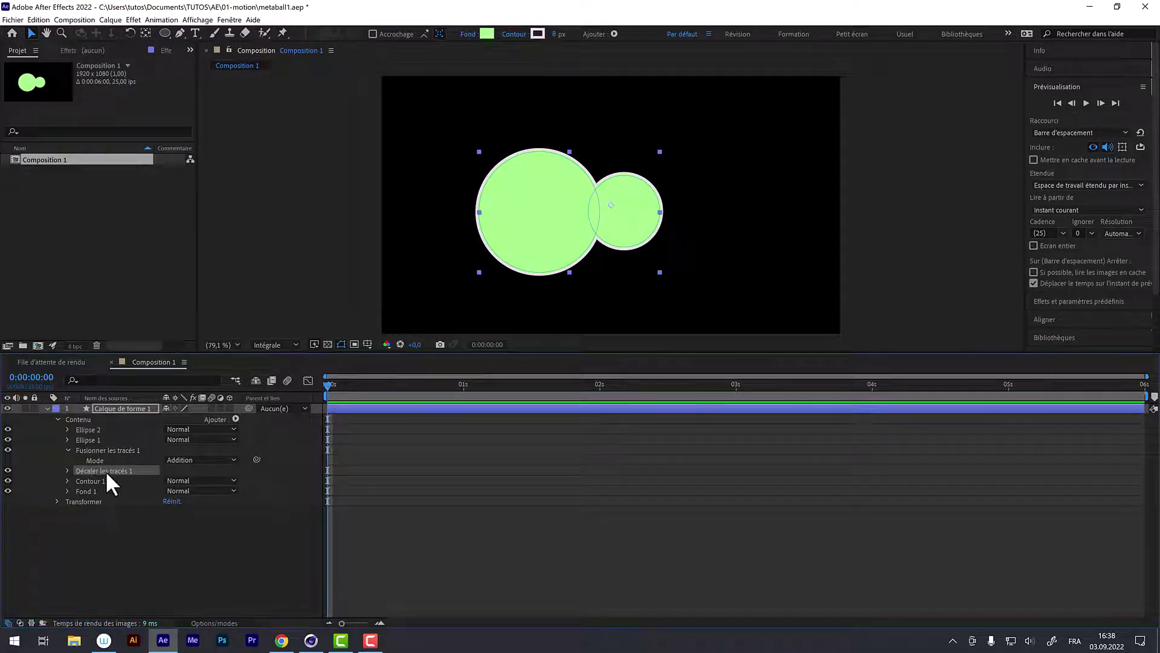
pyautogui.click(67, 471)
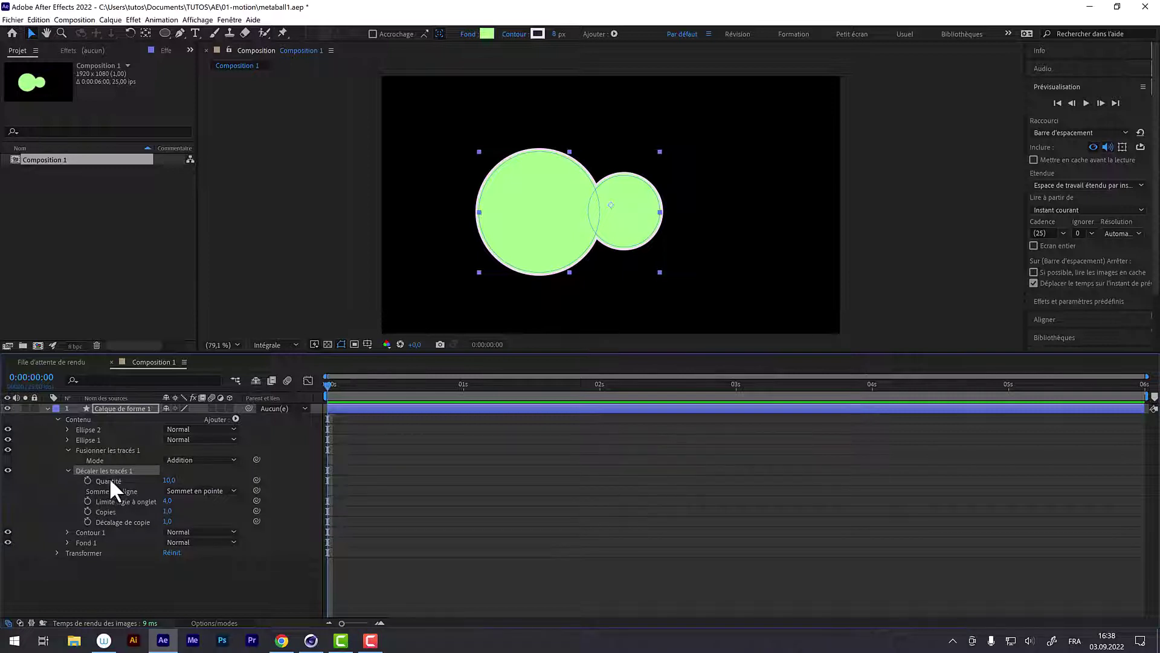
pyautogui.click(167, 481)
pyautogui.write('30')
pyautogui.press('Return')
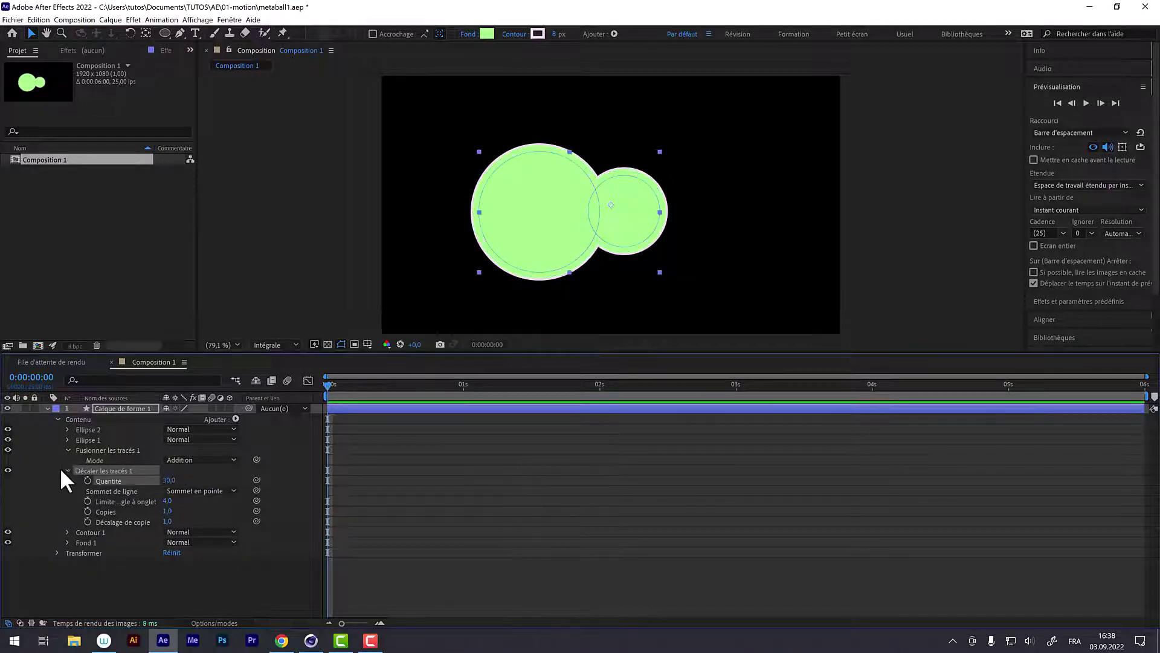
pyautogui.click(236, 419)
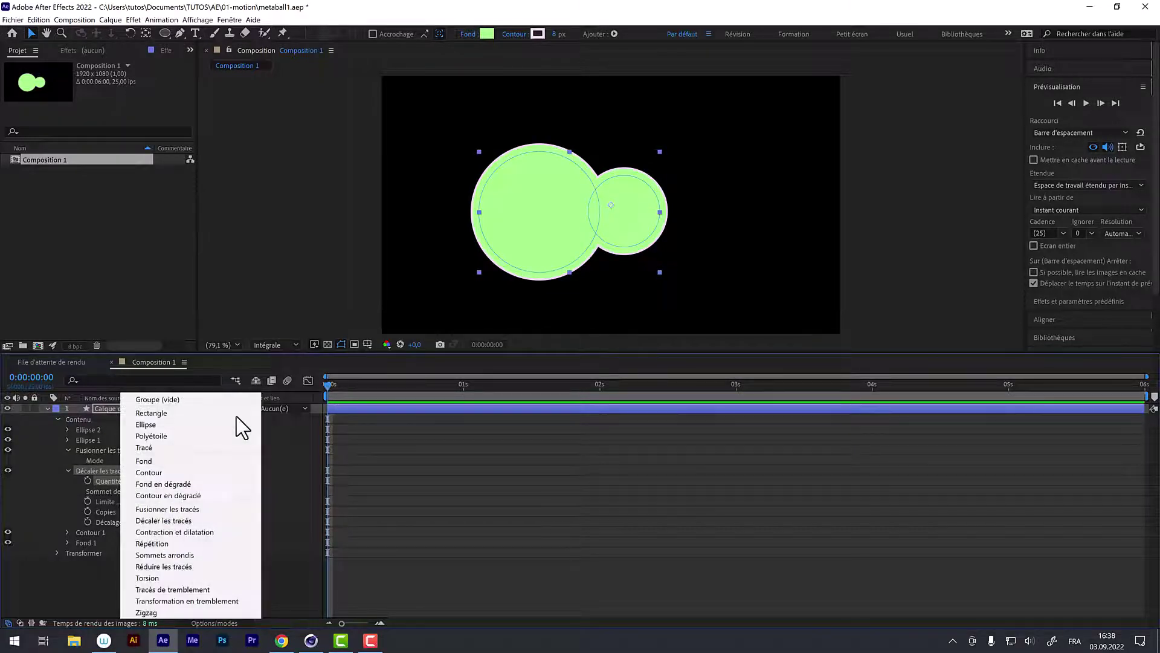
# Add Décaler les tracés 2 with a Quantité of -30.
pyautogui.click(201, 520)
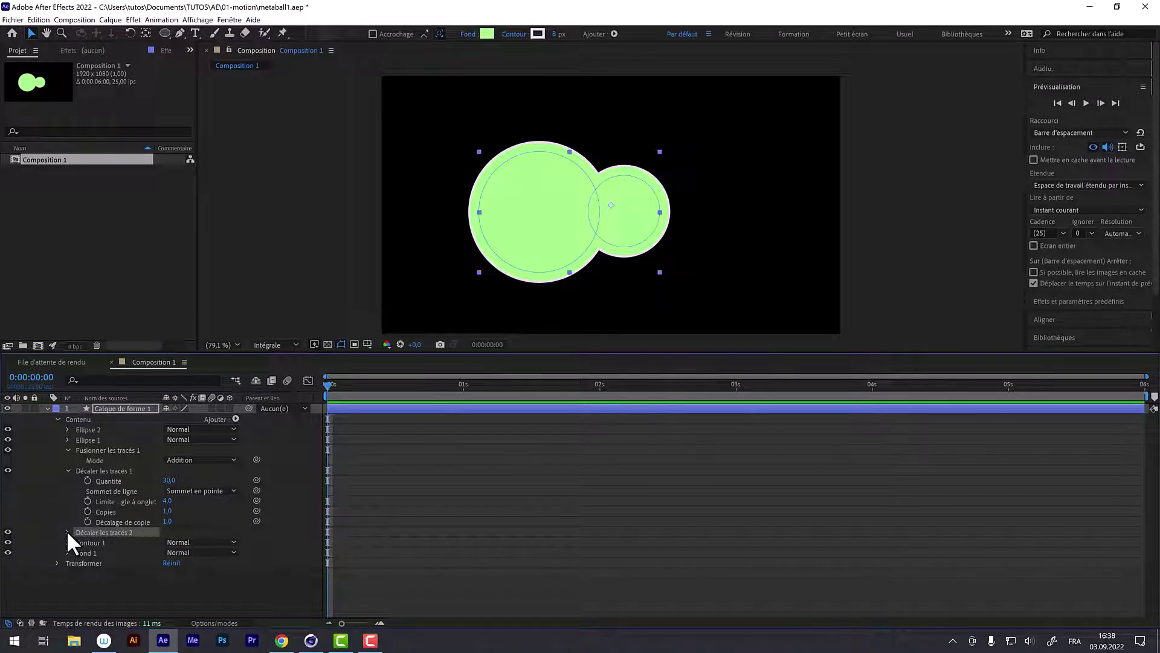
pyautogui.click(67, 532)
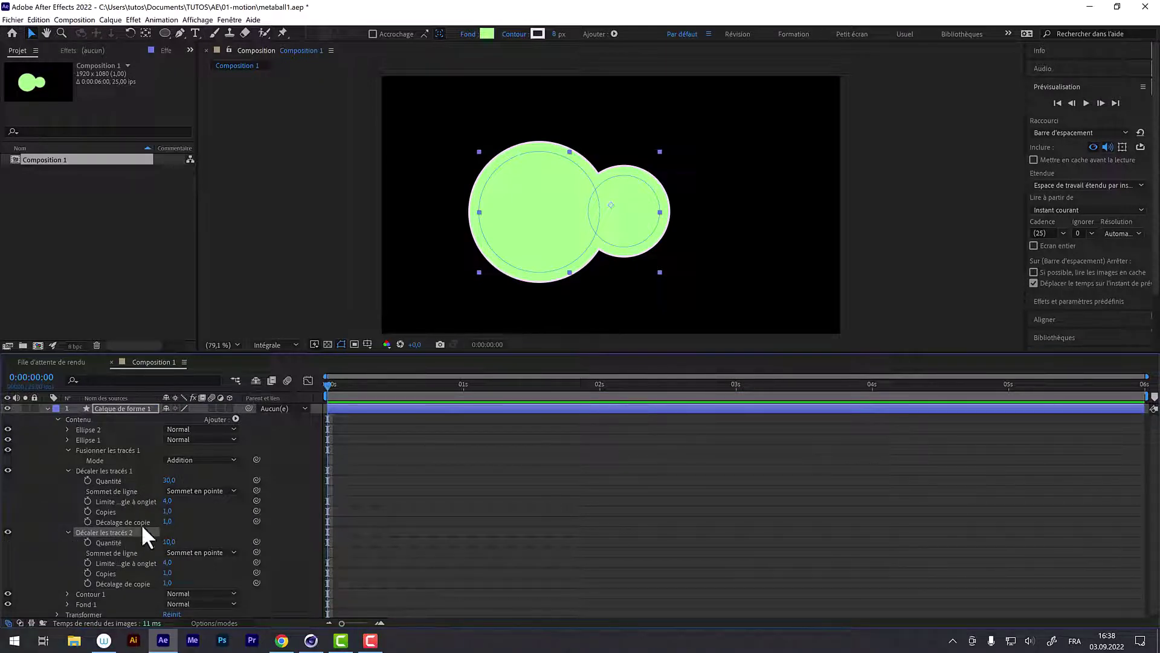
pyautogui.click(169, 542)
pyautogui.write('0')
pyautogui.press('Return')
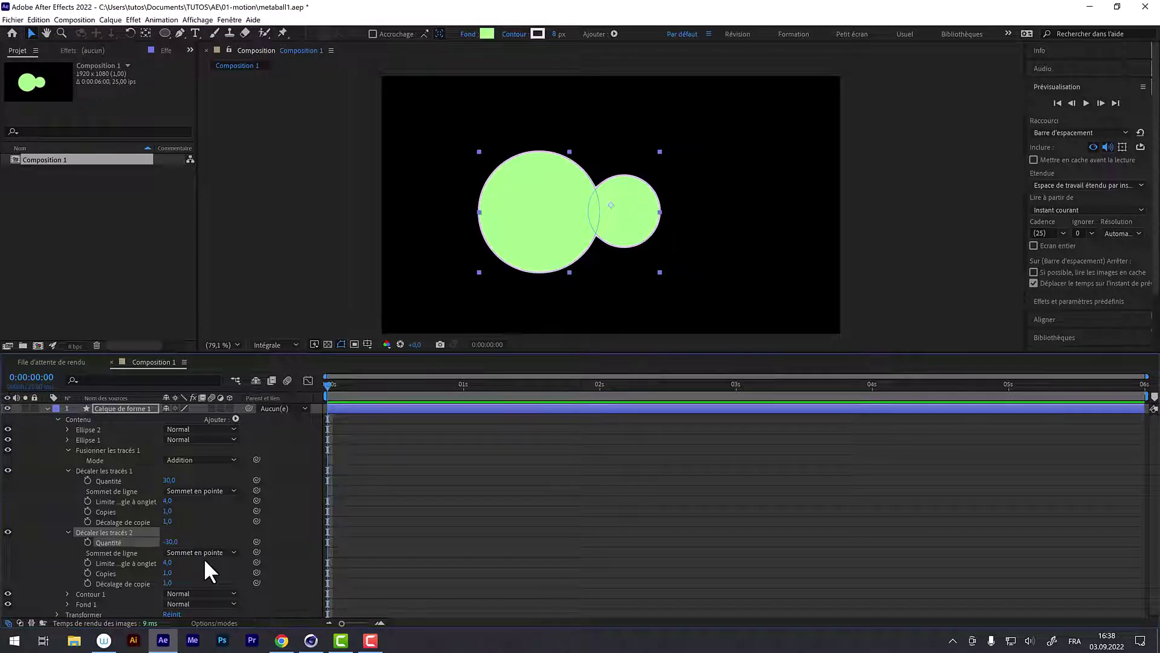
# Move Ellipse 2 down-right and set Sommet de ligne to Sommet en arrondi.
pyautogui.click(91, 429)
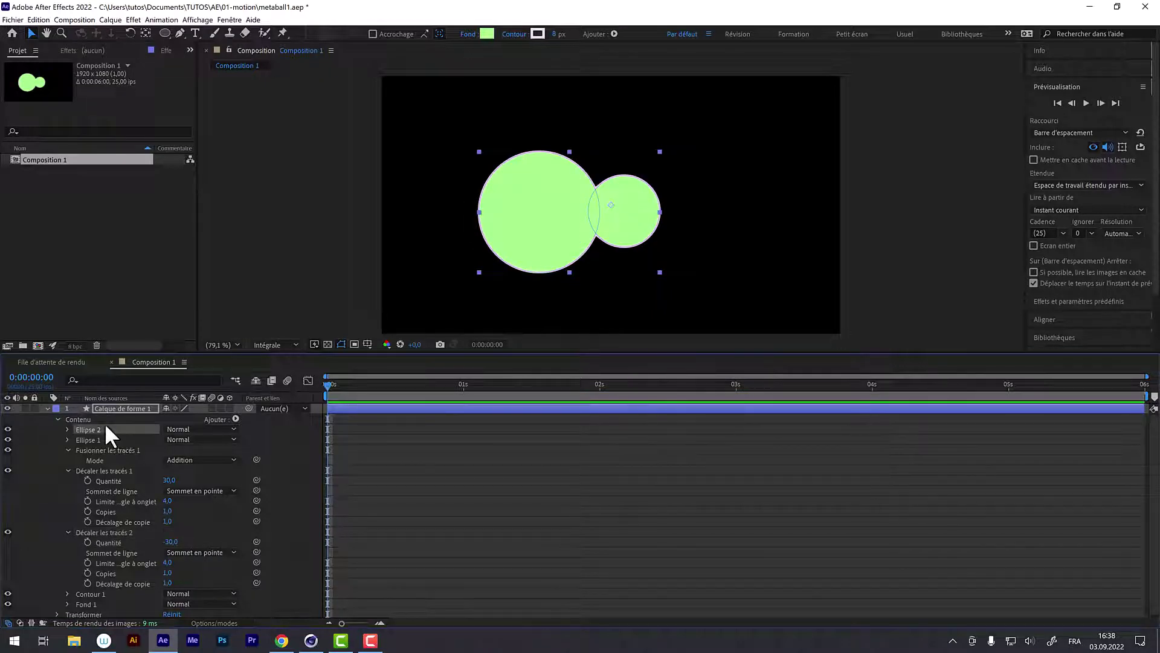
pyautogui.moveTo(622, 235)
pyautogui.mouseDown()
pyautogui.moveTo(644, 266)
pyautogui.moveTo(633, 255)
pyautogui.mouseUp()
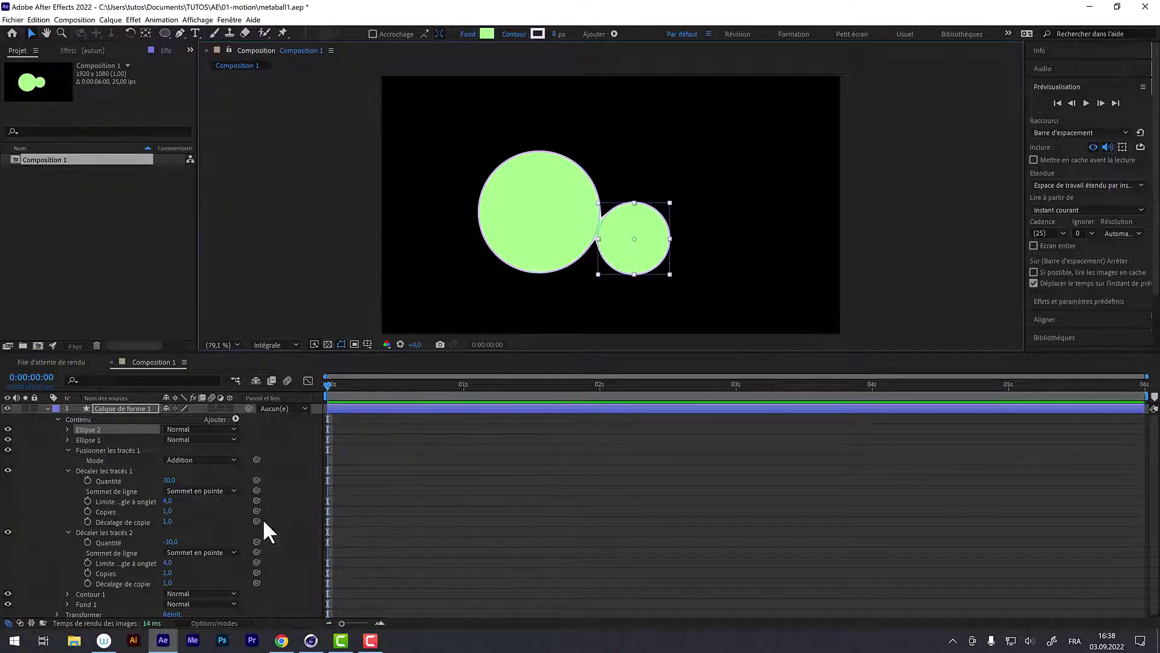
pyautogui.click(192, 552)
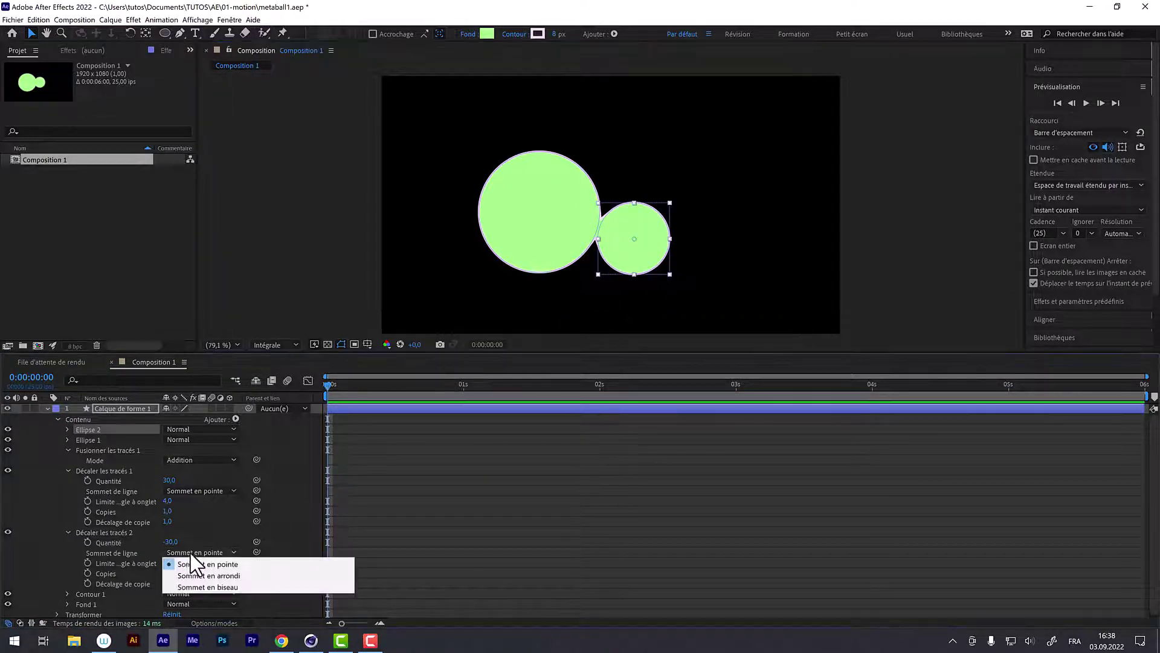
pyautogui.click(212, 575)
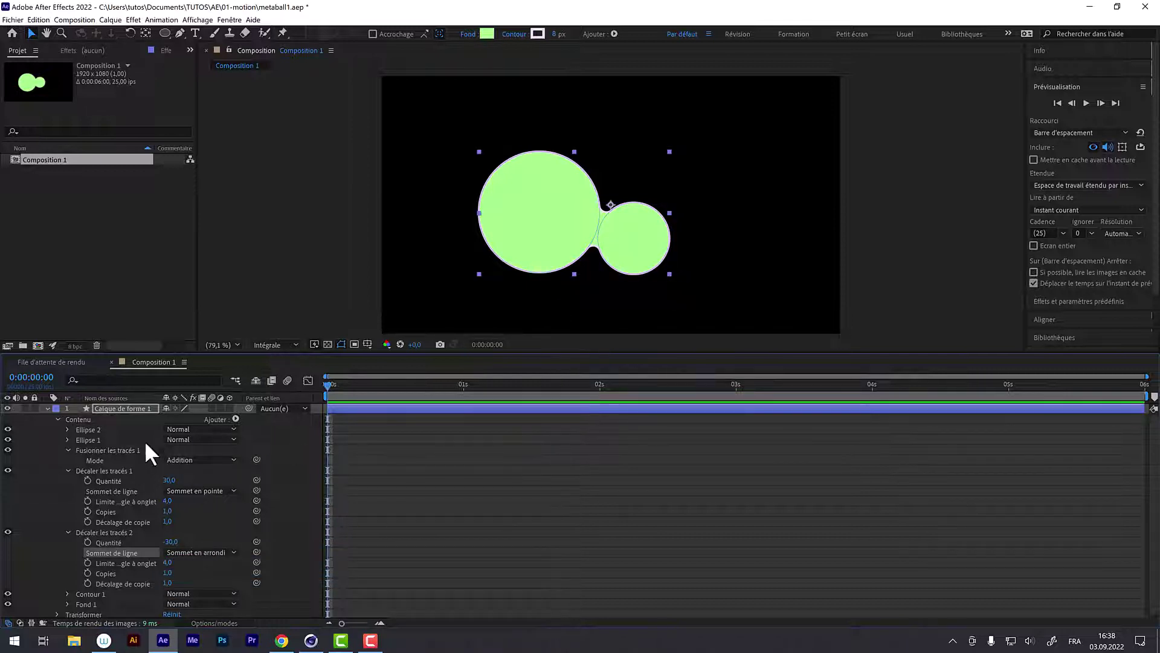
pyautogui.click(103, 428)
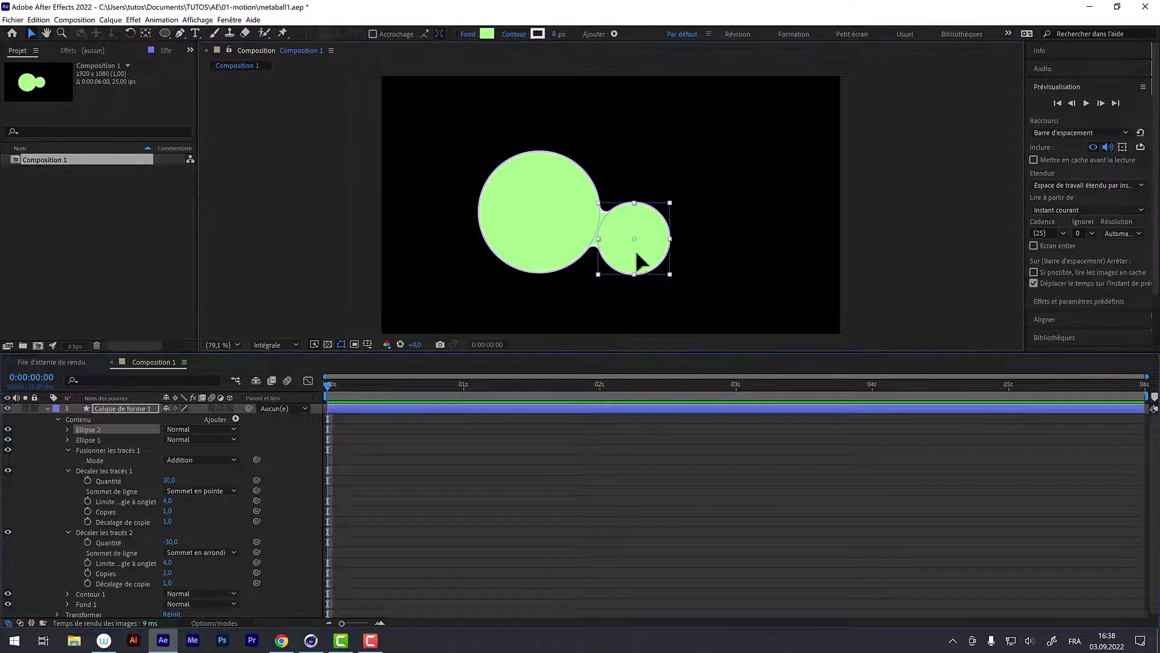
# Drag Ellipse 2 slightly up-left and select the Calque de forme 1 layer.
pyautogui.moveTo(647, 254)
pyautogui.mouseDown()
pyautogui.moveTo(653, 196)
pyautogui.moveTo(638, 245)
pyautogui.mouseUp()
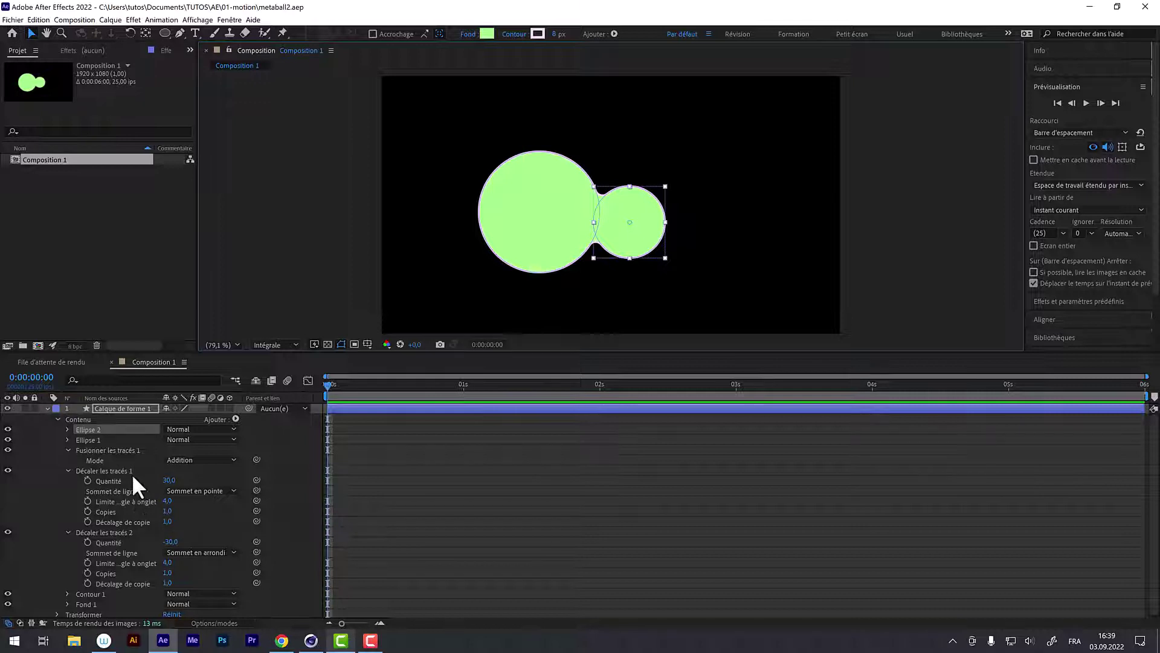
pyautogui.click(102, 408)
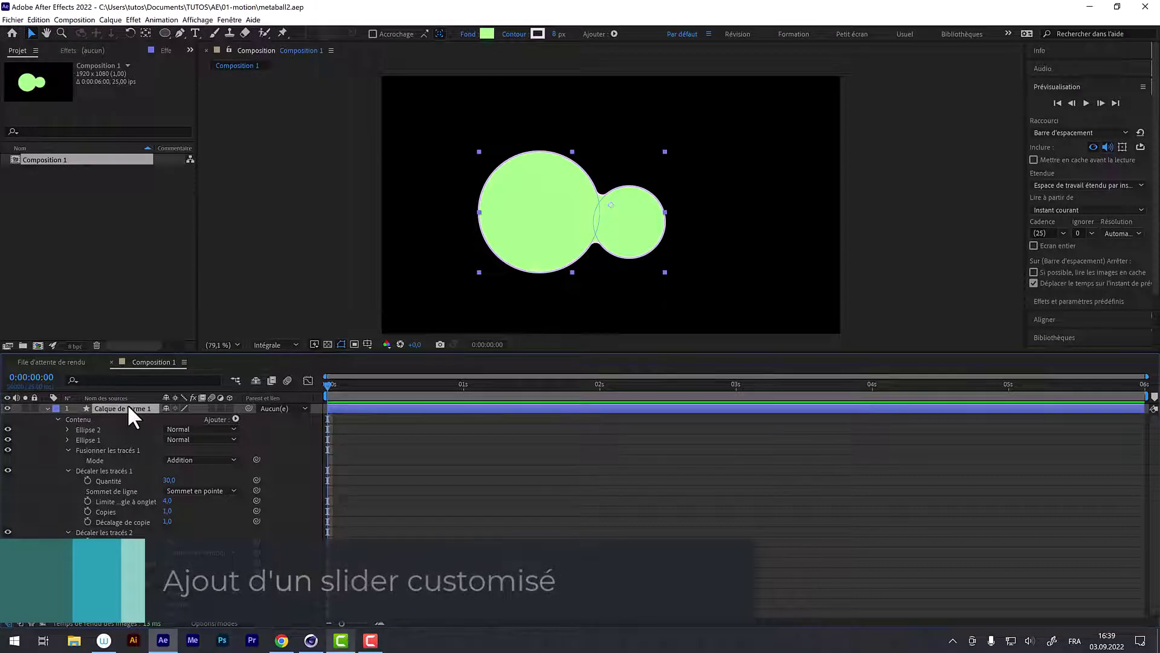
# Apply Effet > Options pour expressions > Paramètre glissière and rename it 'force metaball'.
pyautogui.click(134, 20)
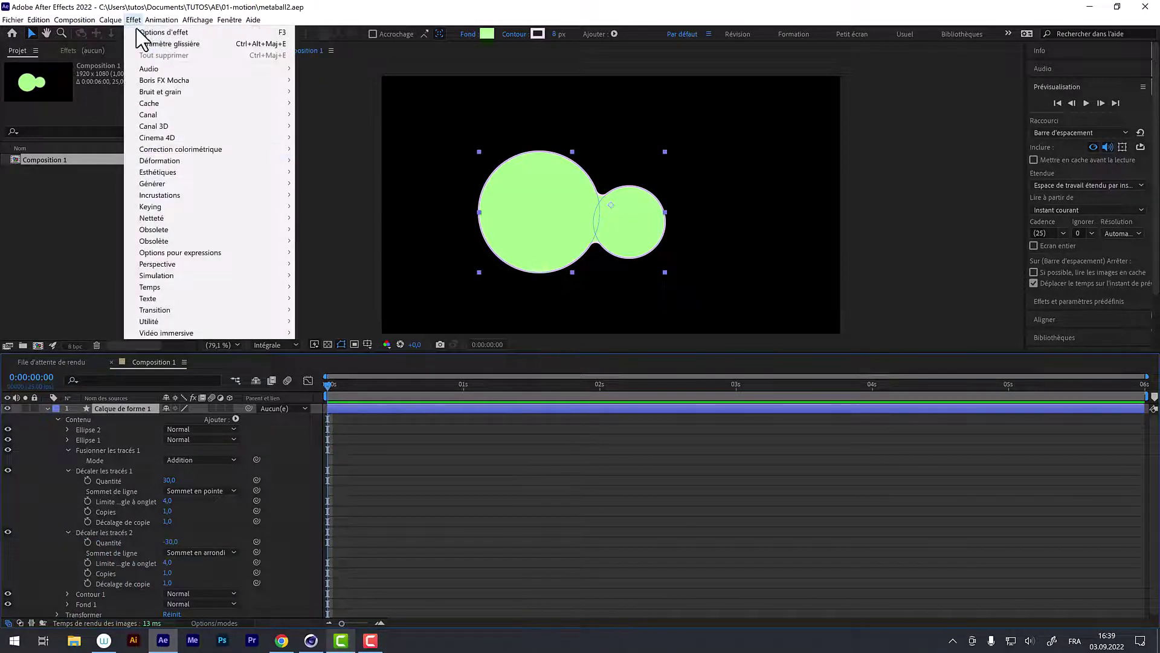
pyautogui.moveTo(201, 253)
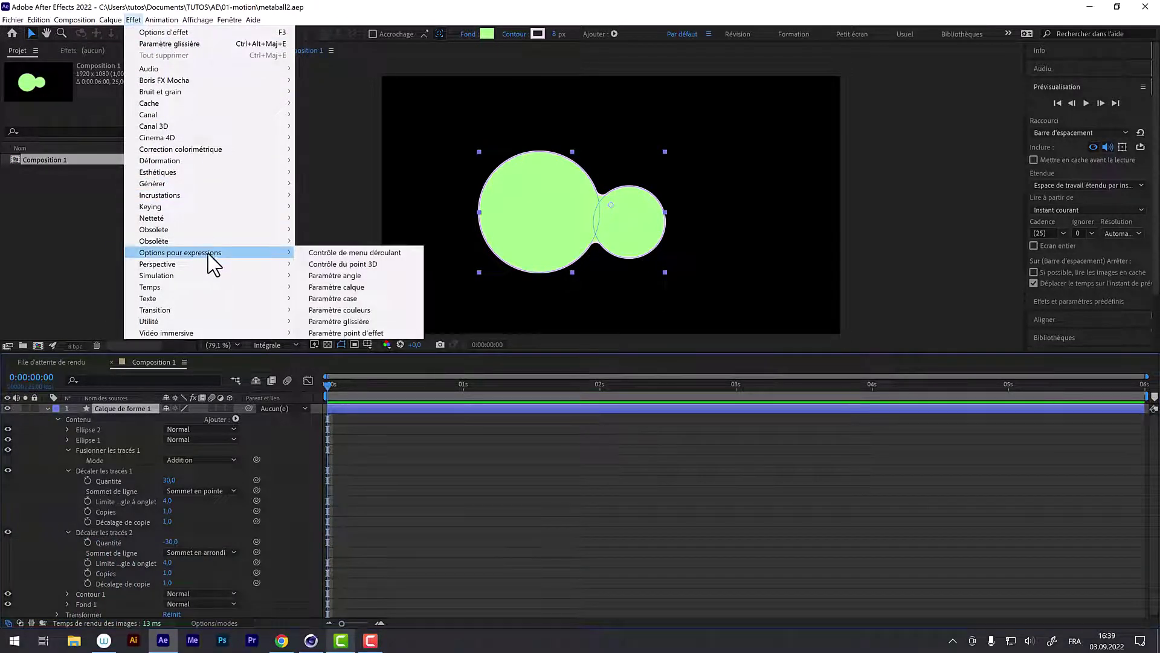
pyautogui.click(365, 322)
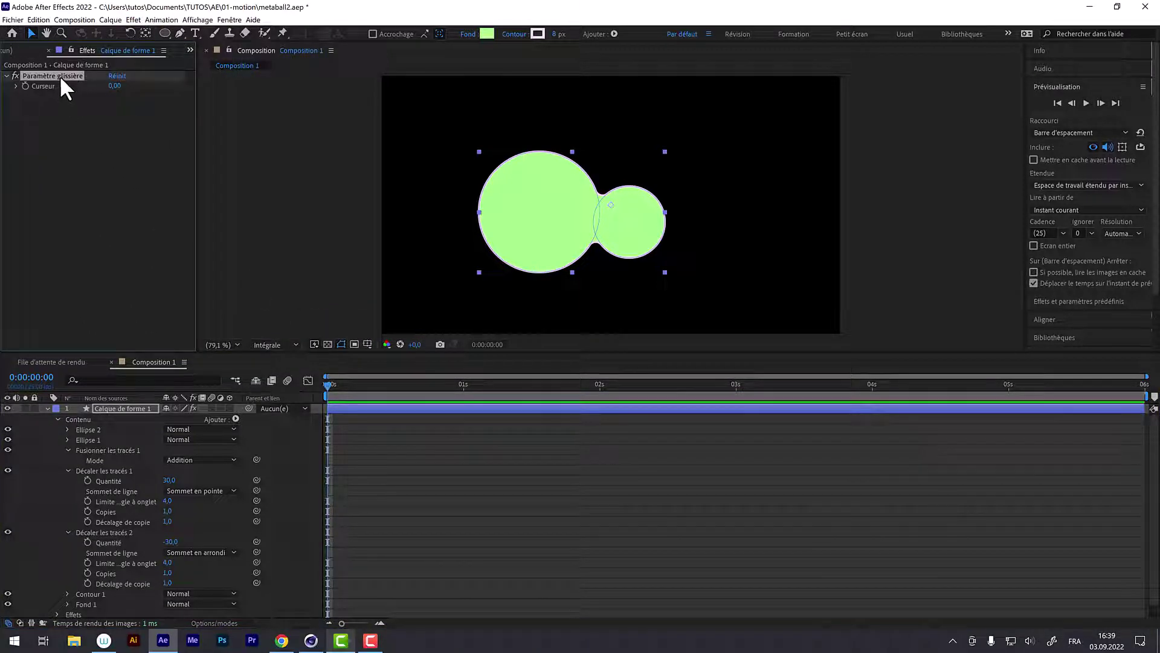
pyautogui.press('Return')
pyautogui.write('force metaball')
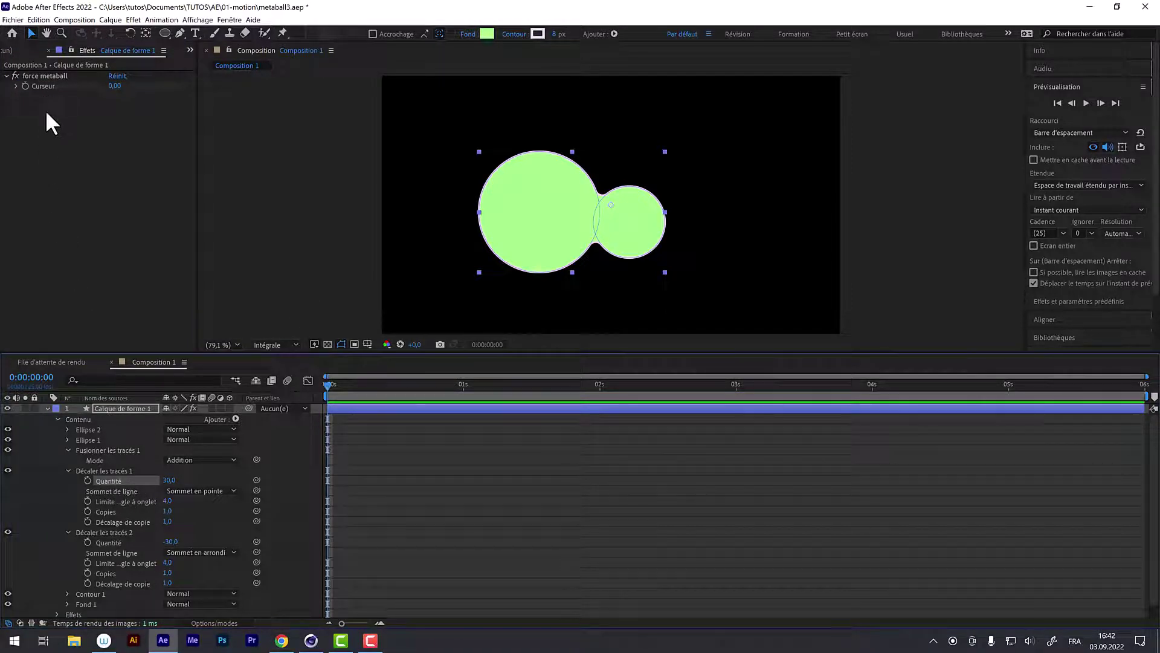
# Link both offset Quantité amounts to the Curseur slider, appending *(-1) to the second offset's expression.
pyautogui.keyDown('alt'); pyautogui.click(87, 481); pyautogui.keyUp('alt')
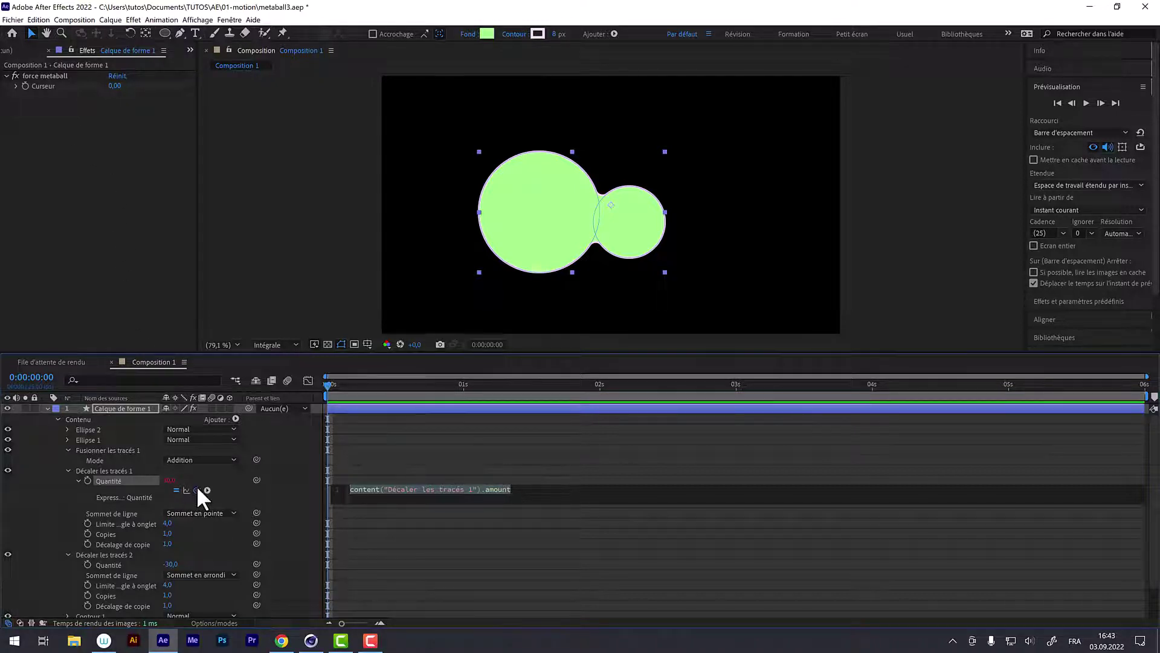
pyautogui.moveTo(197, 490); pyautogui.dragTo(43, 83)
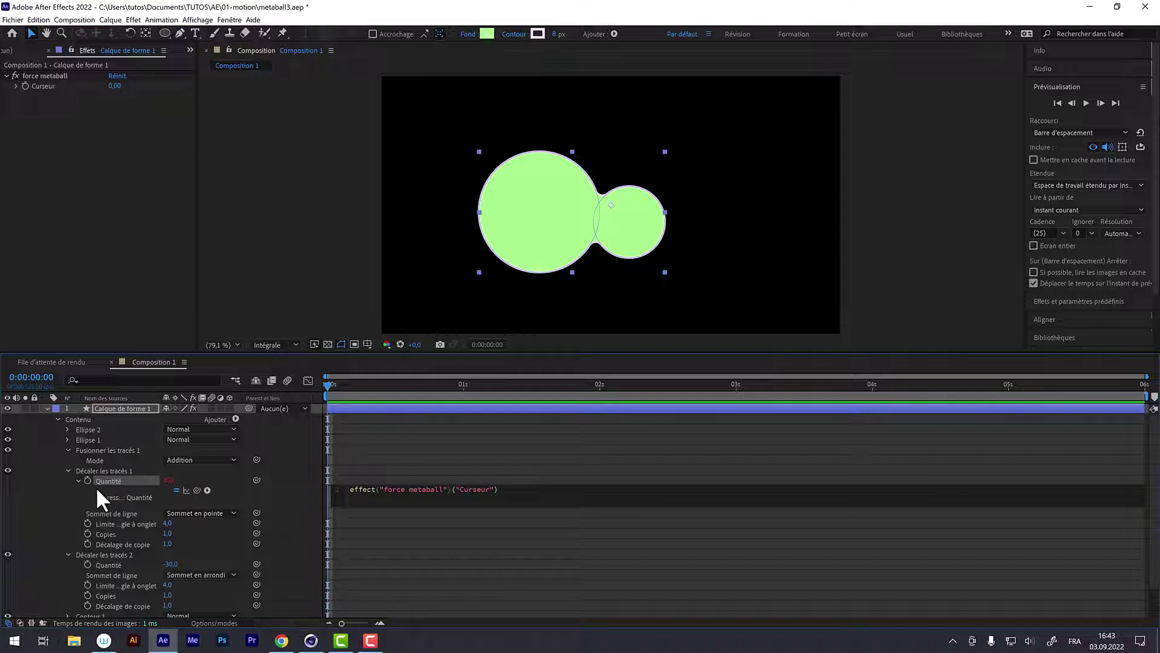
pyautogui.keyDown('alt'); pyautogui.click(88, 564); pyautogui.keyUp('alt')
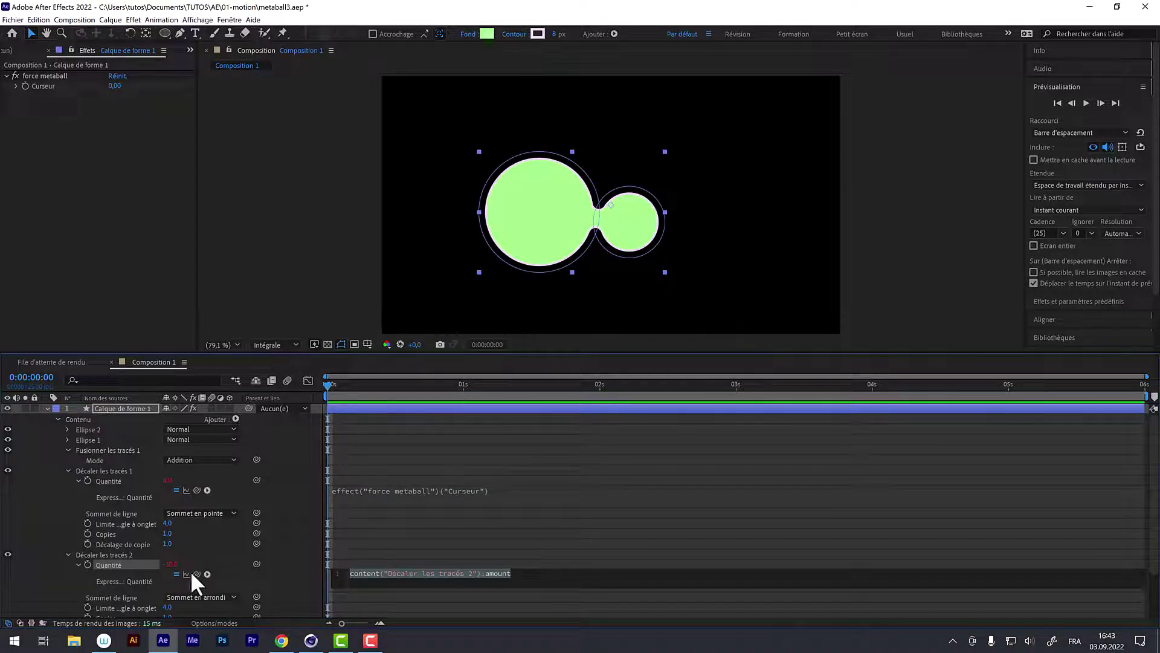
pyautogui.moveTo(196, 574); pyautogui.dragTo(34, 86)
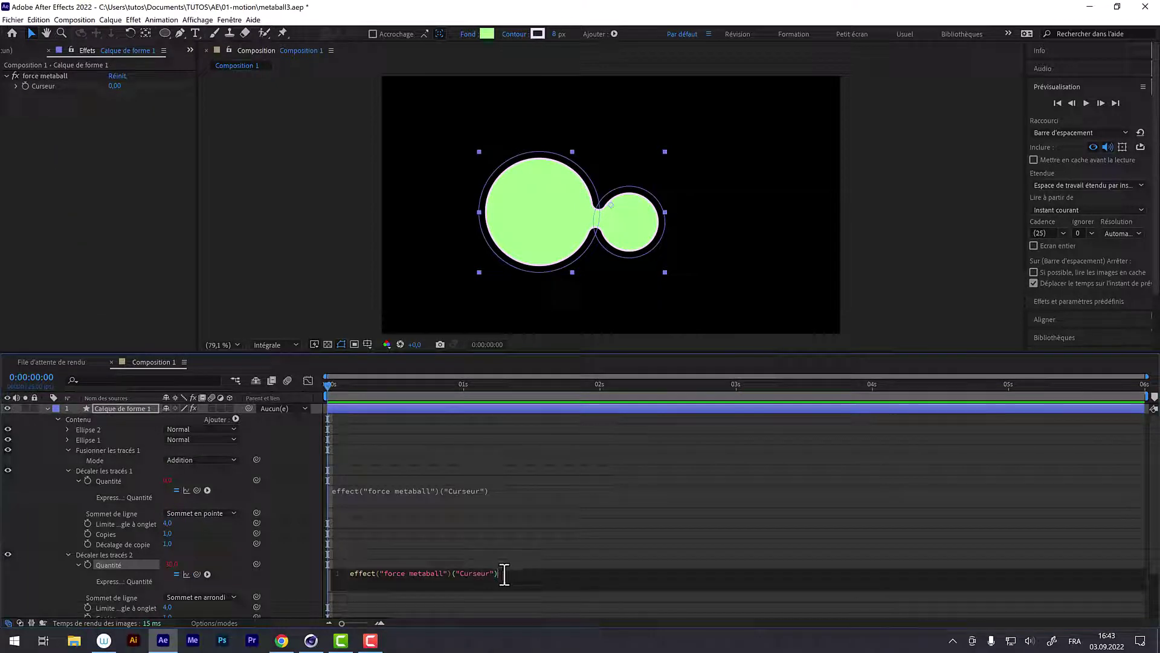
pyautogui.write('*')
pyautogui.write('(-1')
# Move the playhead to 0:00:00:23 and set the force metaball Curseur to 50.
pyautogui.moveTo(326, 390); pyautogui.dragTo(423, 380)
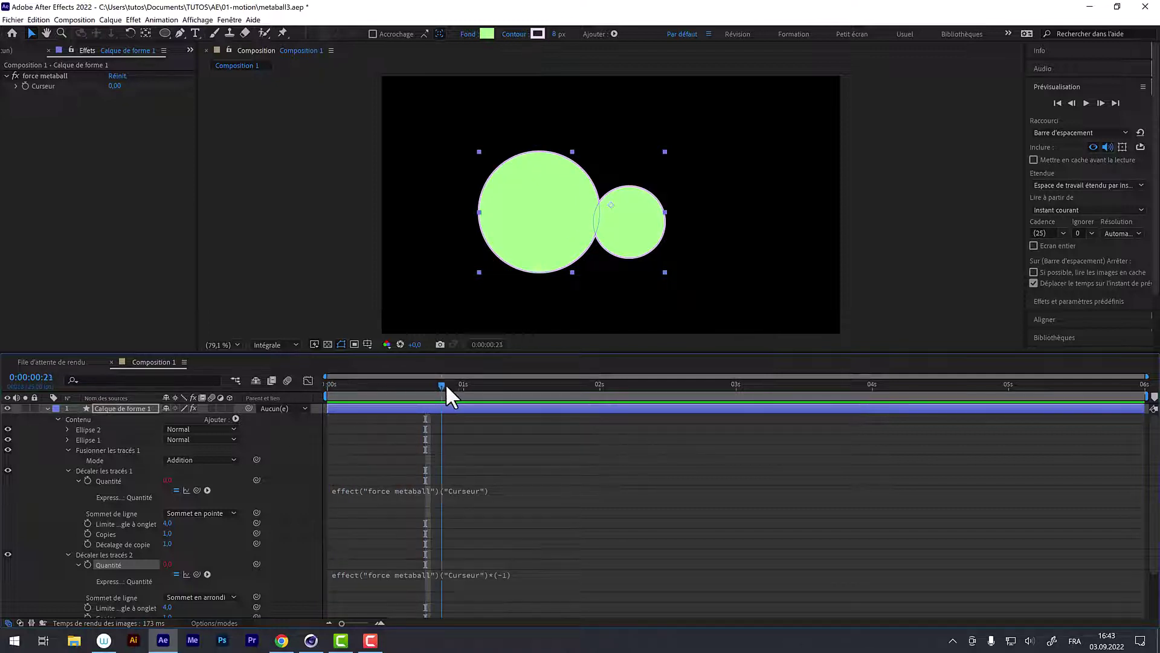
pyautogui.moveTo(422, 380); pyautogui.dragTo(453, 384)
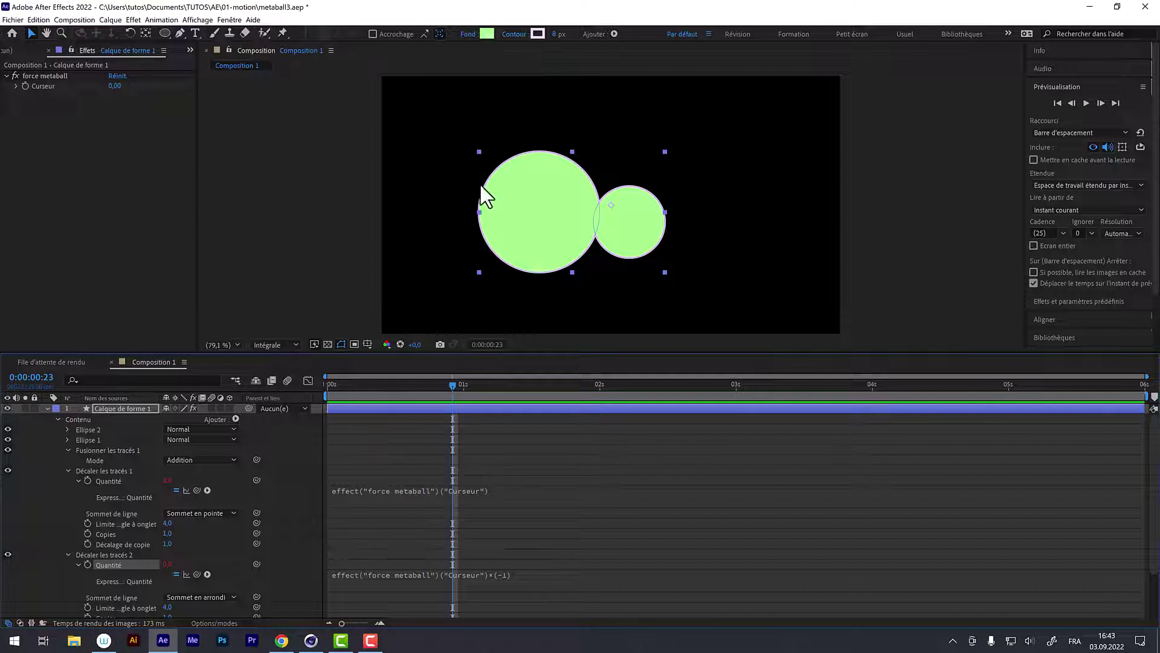
pyautogui.click(115, 86)
pyautogui.write('50')
pyautogui.press('Return')
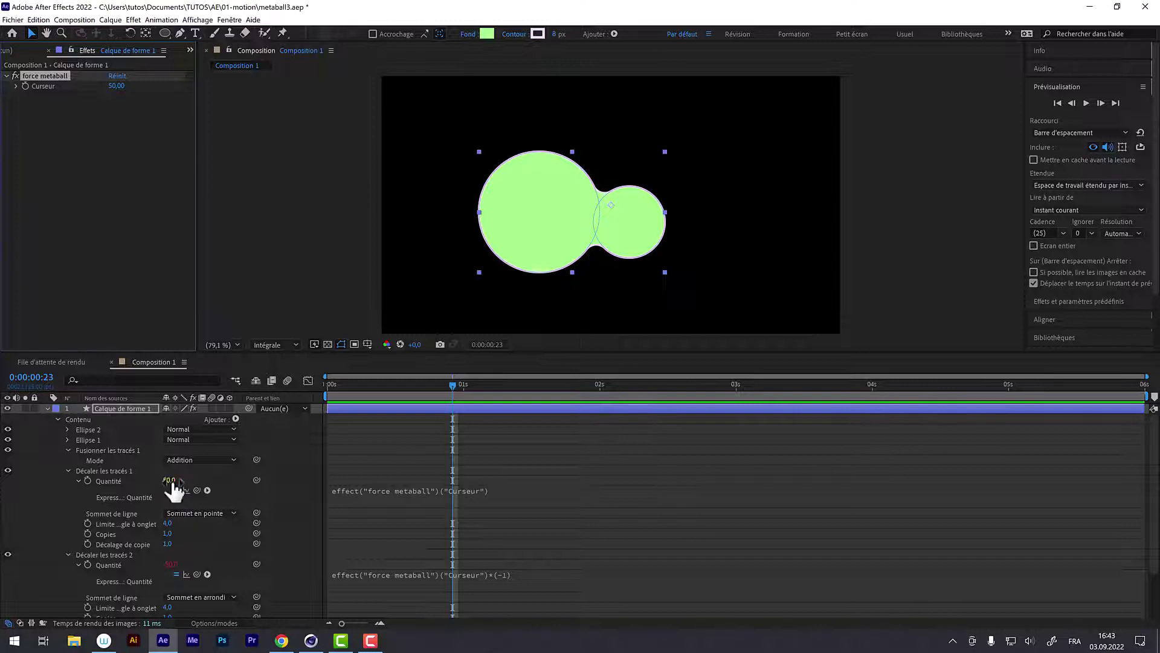
# Collapse the offset and merge paths groups, then drag the small circle left of the big one.
pyautogui.click(58, 419)
pyautogui.click(57, 420)
pyautogui.scroll(-1, 60, 436)
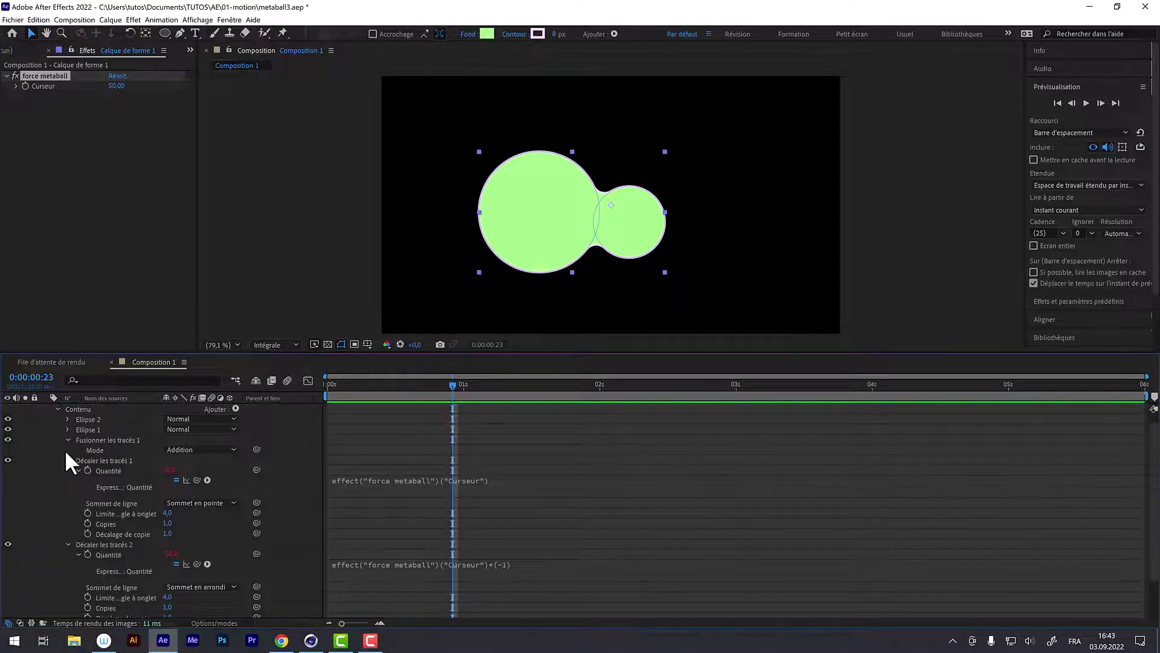
pyautogui.click(67, 459)
pyautogui.click(67, 451)
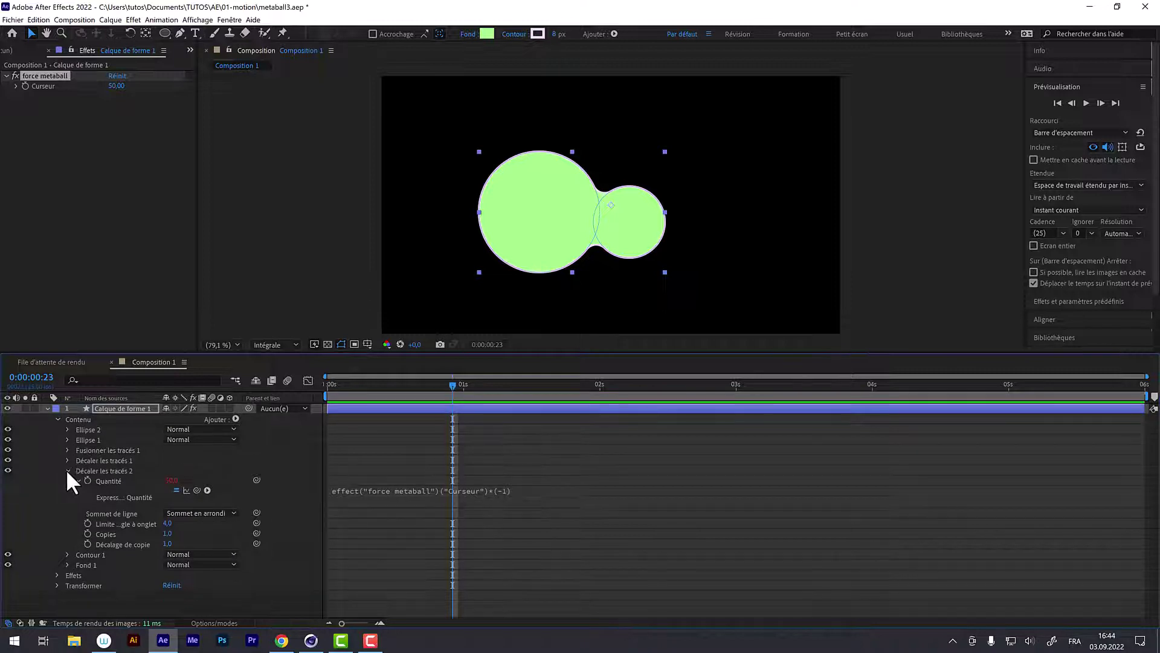
pyautogui.click(67, 470)
pyautogui.click(87, 429)
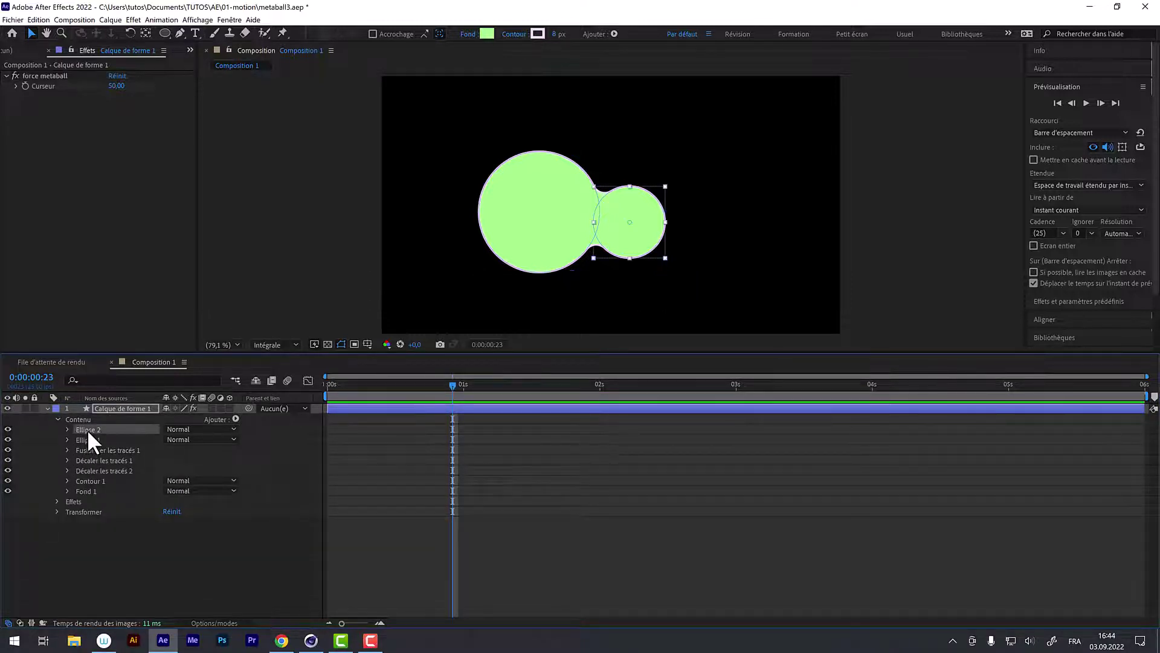
pyautogui.moveTo(630, 196)
pyautogui.mouseDown()
pyautogui.moveTo(641, 181)
pyautogui.moveTo(449, 200)
pyautogui.mouseUp()
# Nudge the big circle up-right and shift the small circle slightly right via Ellipse 2's Transform.
pyautogui.click(95, 437)
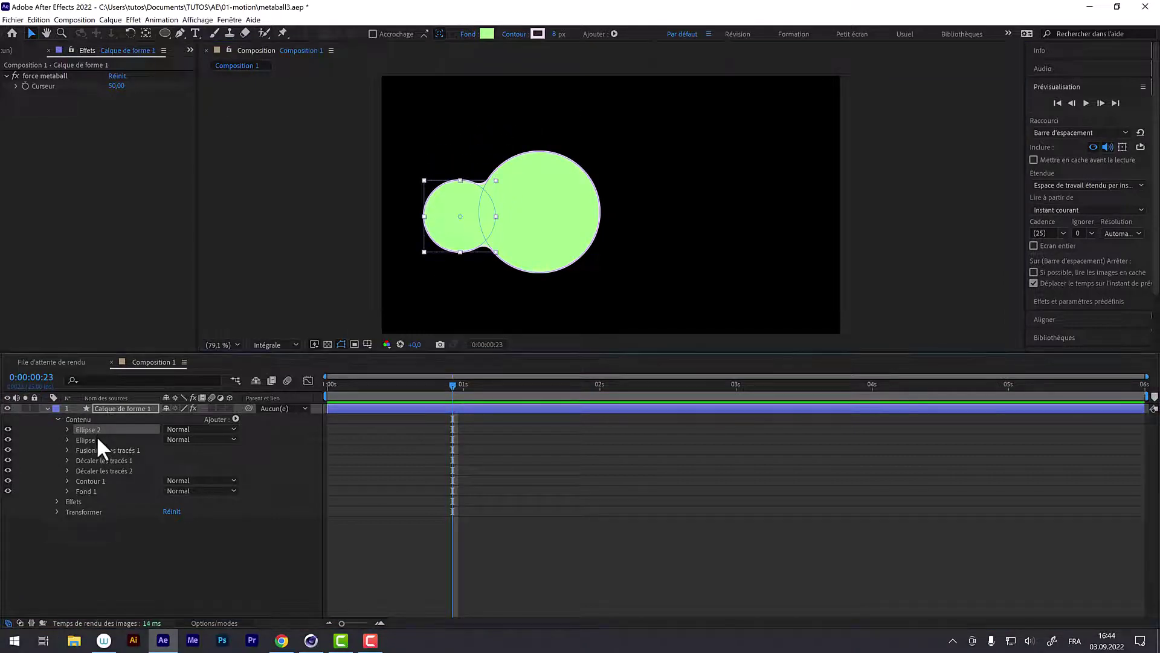
pyautogui.moveTo(529, 222)
pyautogui.mouseDown()
pyautogui.moveTo(587, 202)
pyautogui.moveTo(535, 232)
pyautogui.mouseUp()
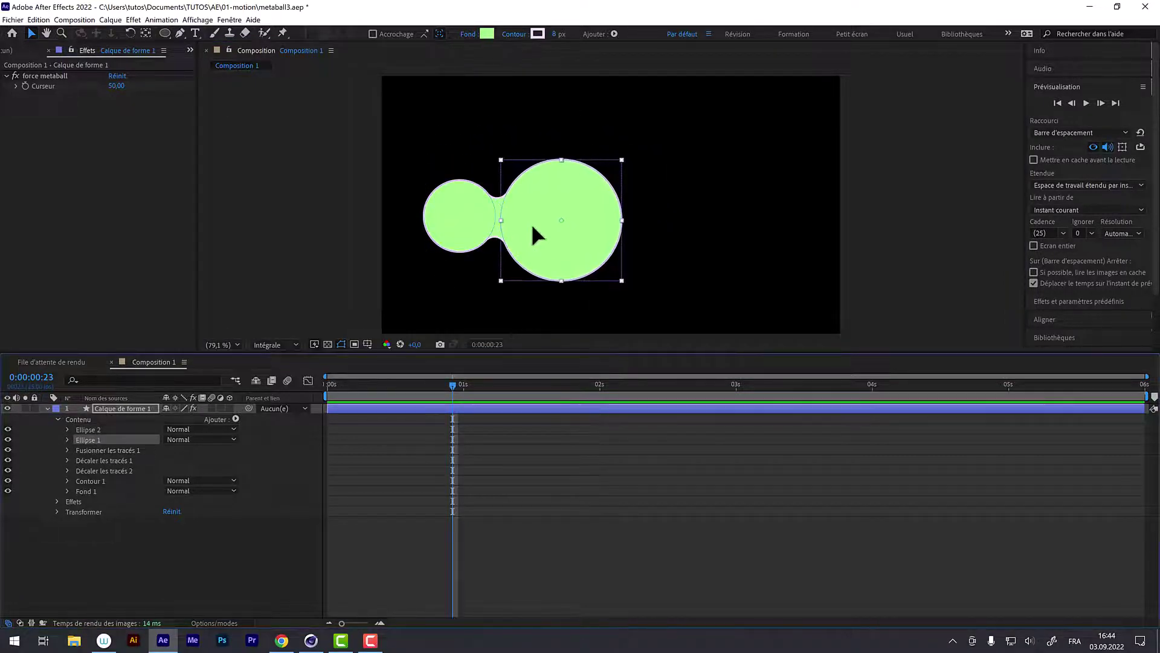
pyautogui.click(67, 429)
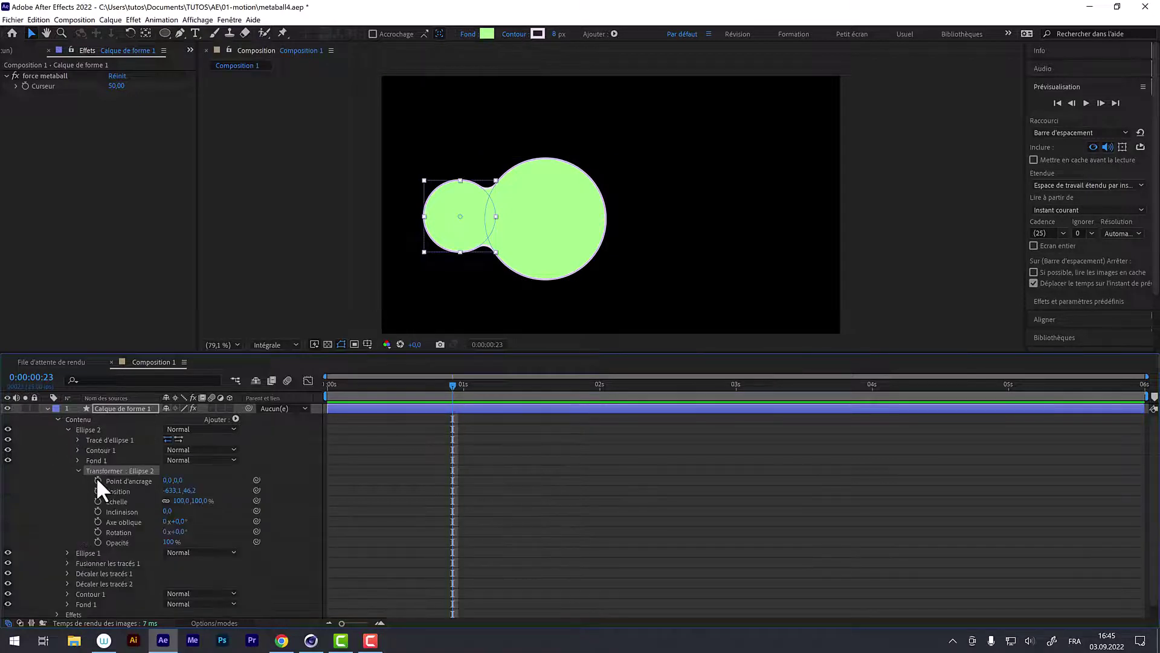
pyautogui.click(79, 470)
pyautogui.click(79, 470)
pyautogui.moveTo(174, 491); pyautogui.dragTo(190, 507)
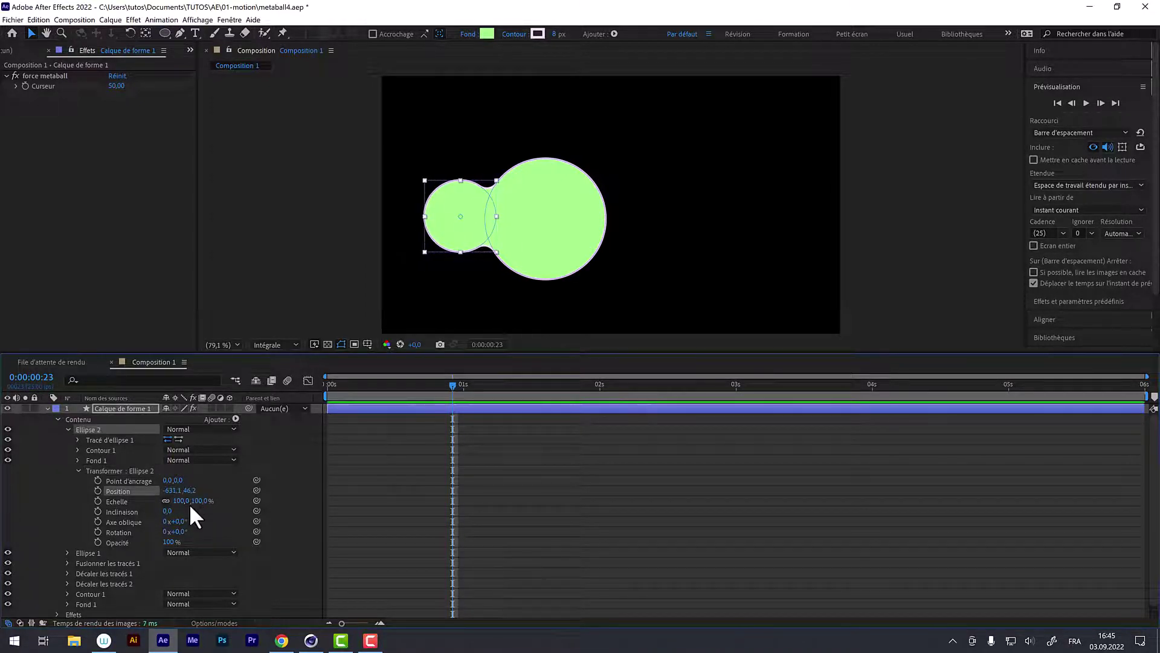
# Give Ellipse 2's Position a wiggle(2,300) expression and scrub ahead to watch it wander.
pyautogui.keyDown('alt'); pyautogui.click(98, 491); pyautogui.keyUp('alt')
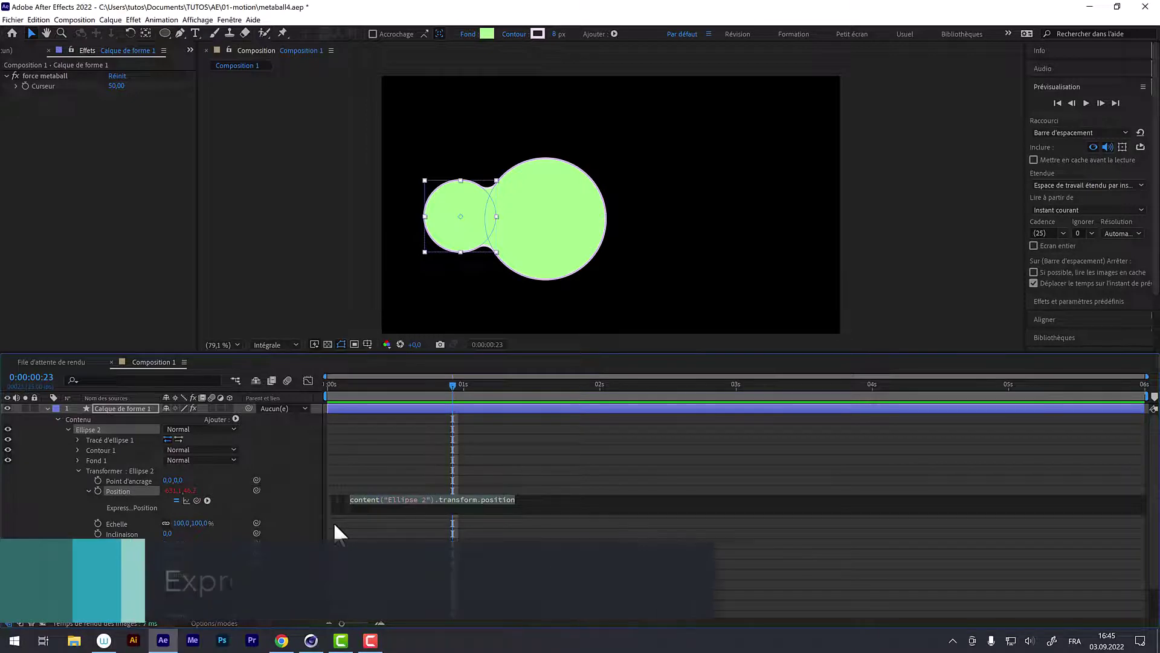
pyautogui.write('wiggl')
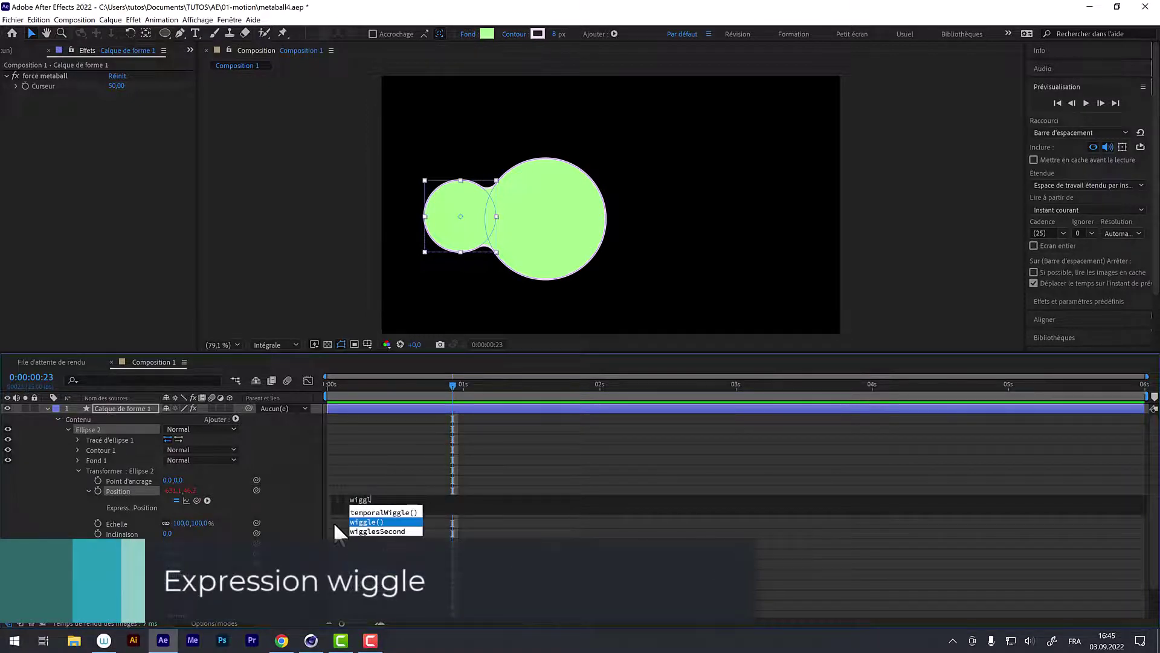
pyautogui.press('Return')
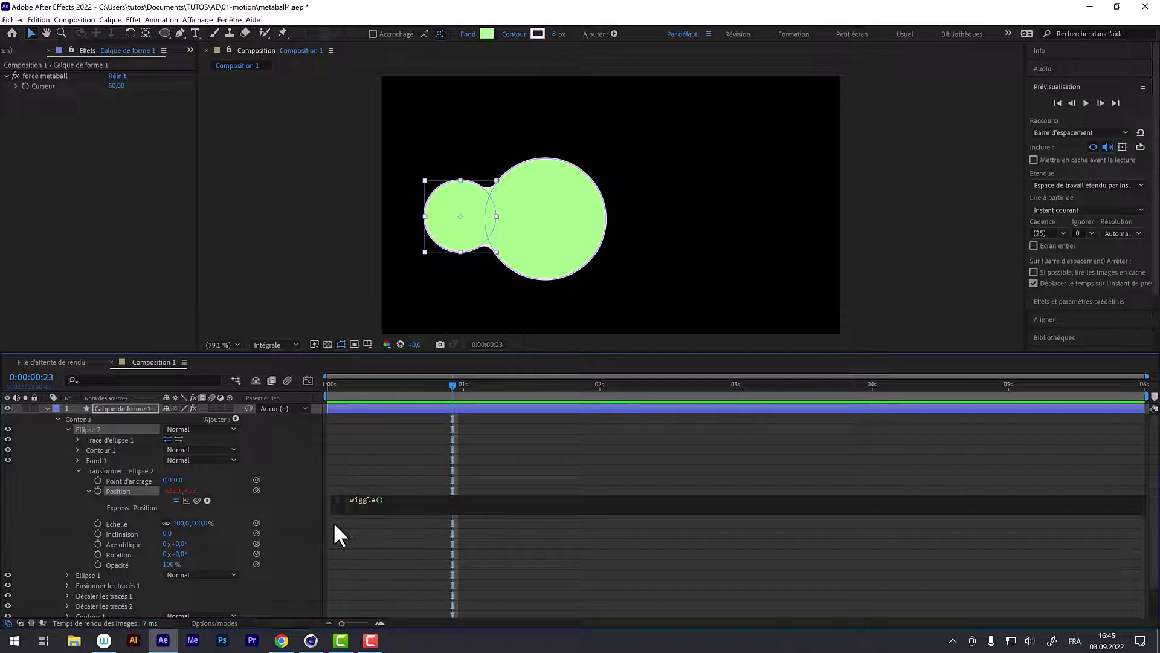
pyautogui.write('2')
pyautogui.write(',')
pyautogui.write('300')
pyautogui.moveTo(394, 379)
pyautogui.mouseDown()
pyautogui.moveTo(502, 387)
pyautogui.moveTo(885, 465)
pyautogui.moveTo(843, 450)
pyautogui.mouseUp()
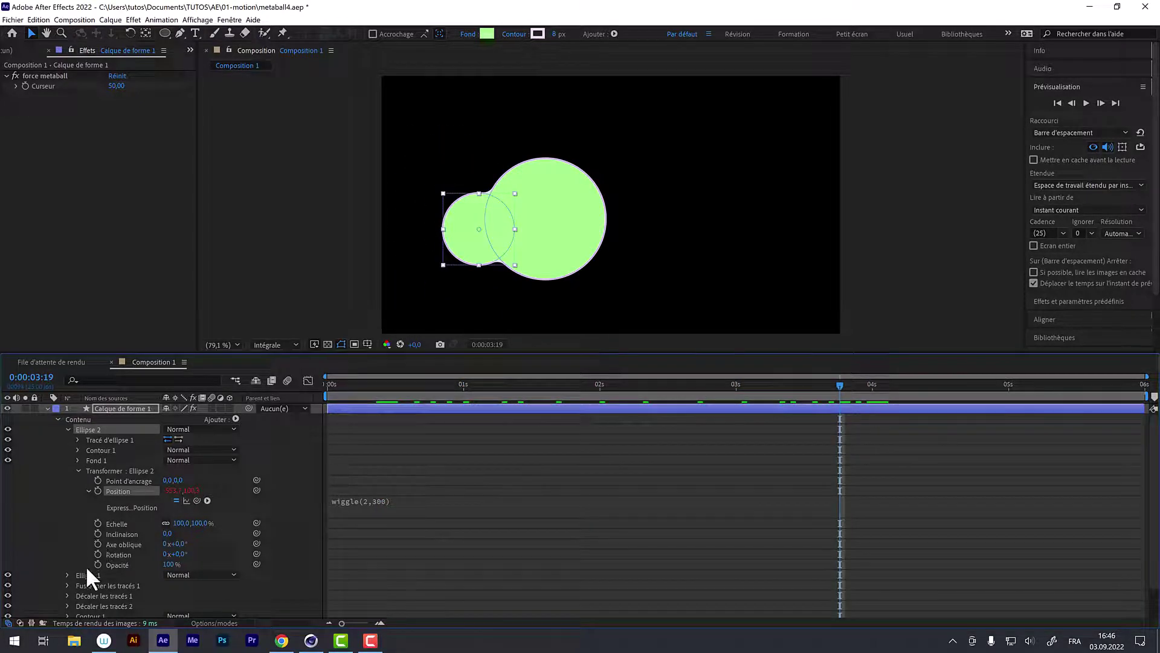
# Add a wiggle(0.5,100) expression to Ellipse 1's Position.
pyautogui.click(67, 574)
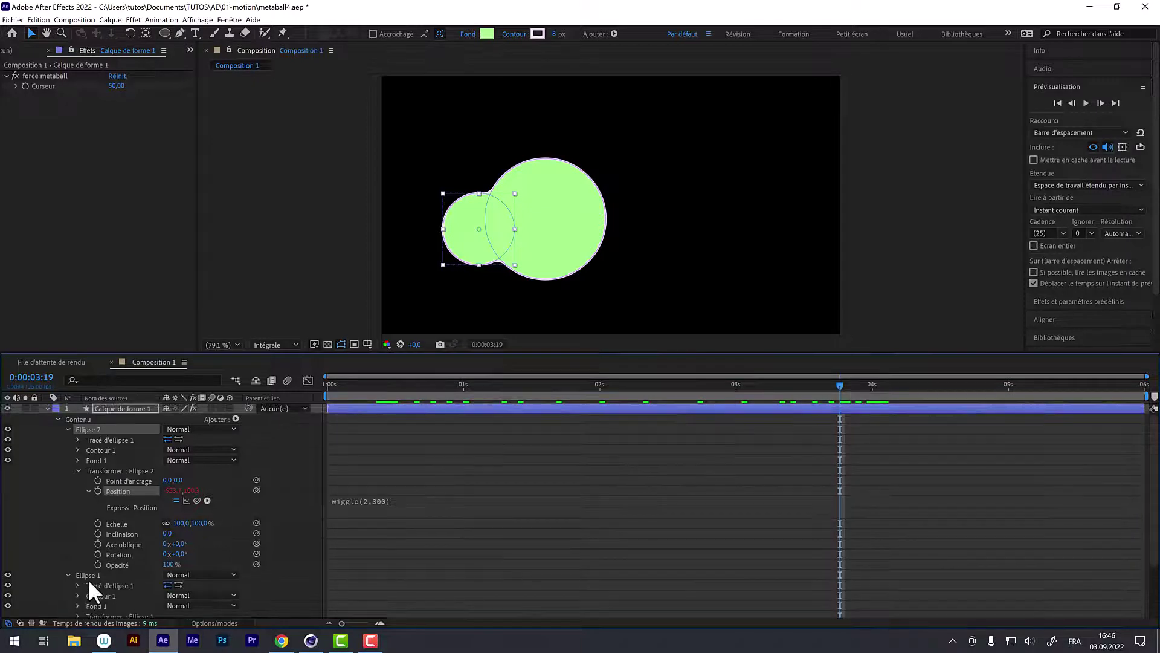
pyautogui.scroll(-1, 89, 582)
pyautogui.scroll(-1, 89, 581)
pyautogui.click(79, 540)
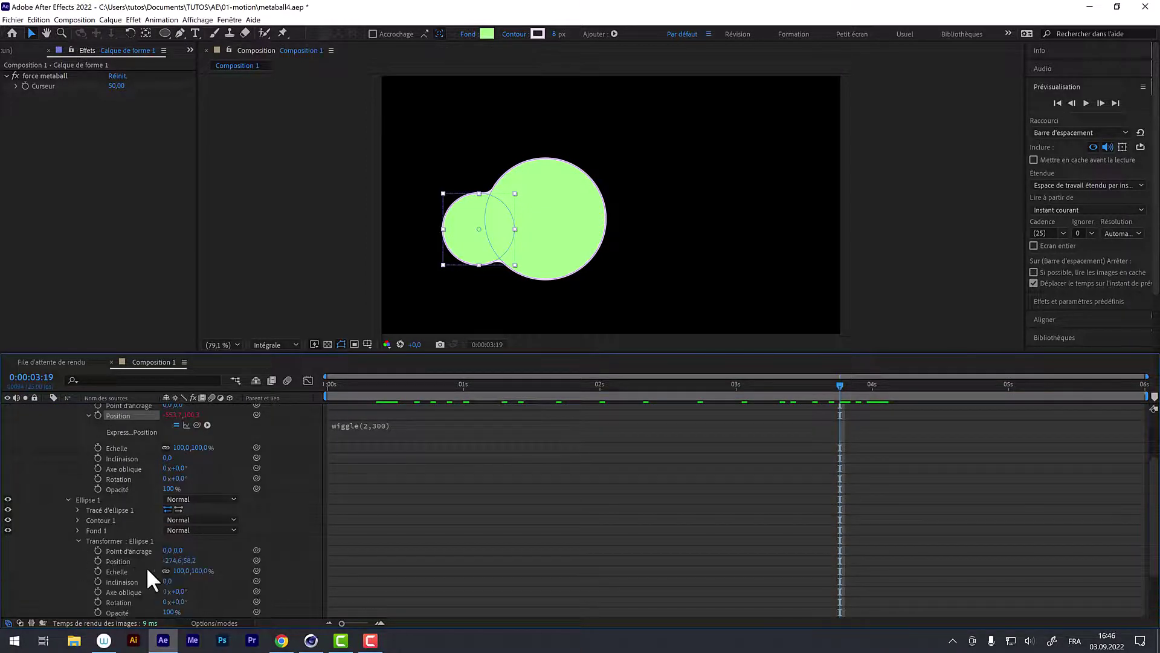
pyautogui.keyDown('alt'); pyautogui.click(97, 560); pyautogui.keyUp('alt')
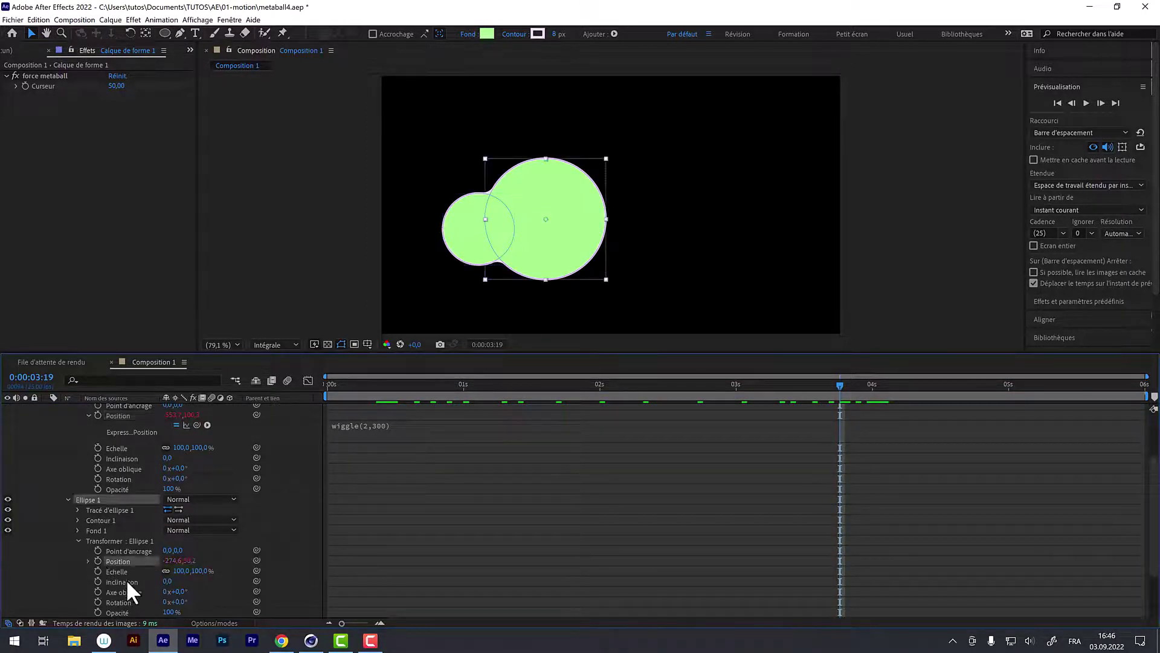
pyautogui.write('wiggle')
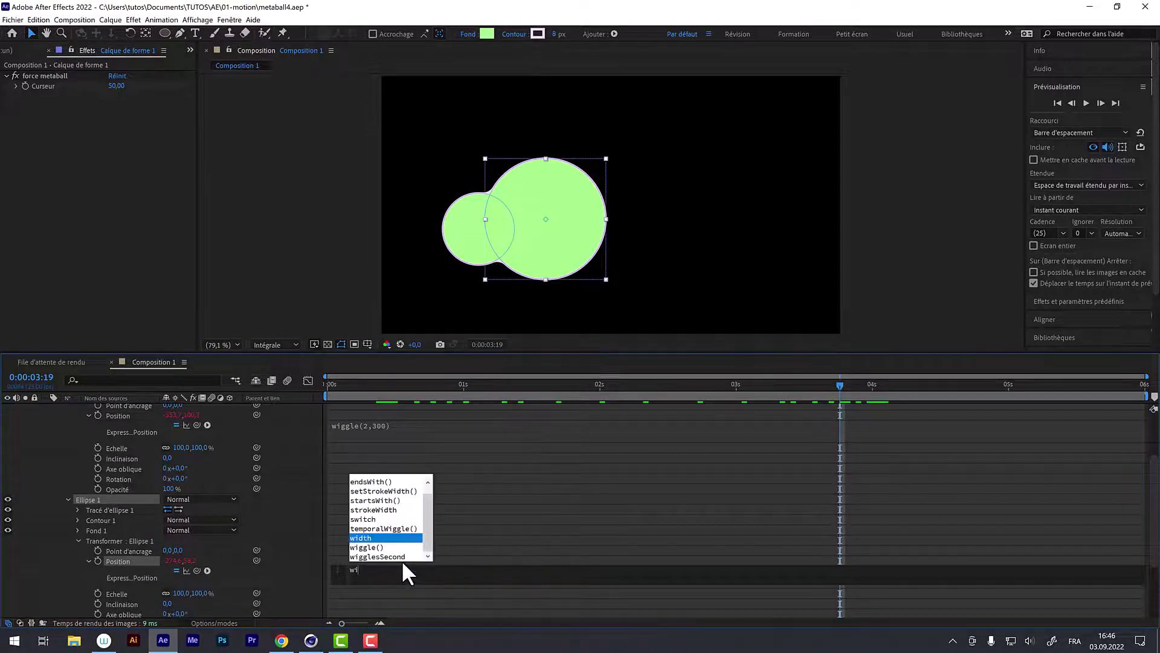
pyautogui.press('Return')
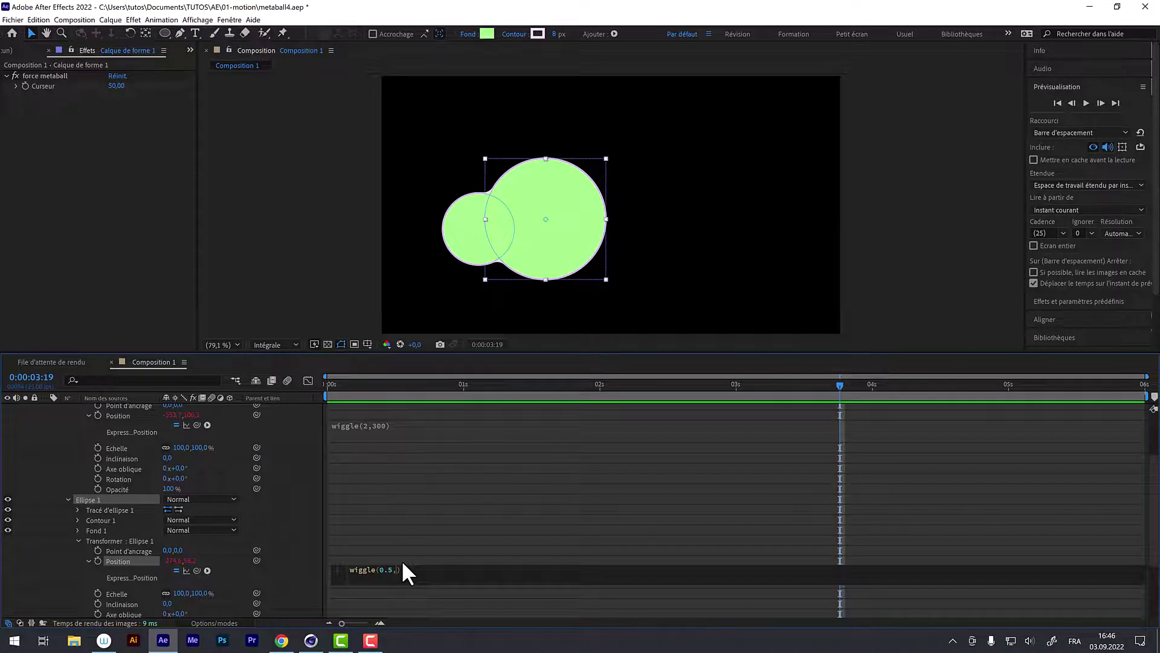
pyautogui.write('100')
# Scrub through time and preview the two wandering circles.
pyautogui.moveTo(462, 387)
pyautogui.mouseDown()
pyautogui.moveTo(913, 434)
pyautogui.moveTo(851, 429)
pyautogui.mouseUp()
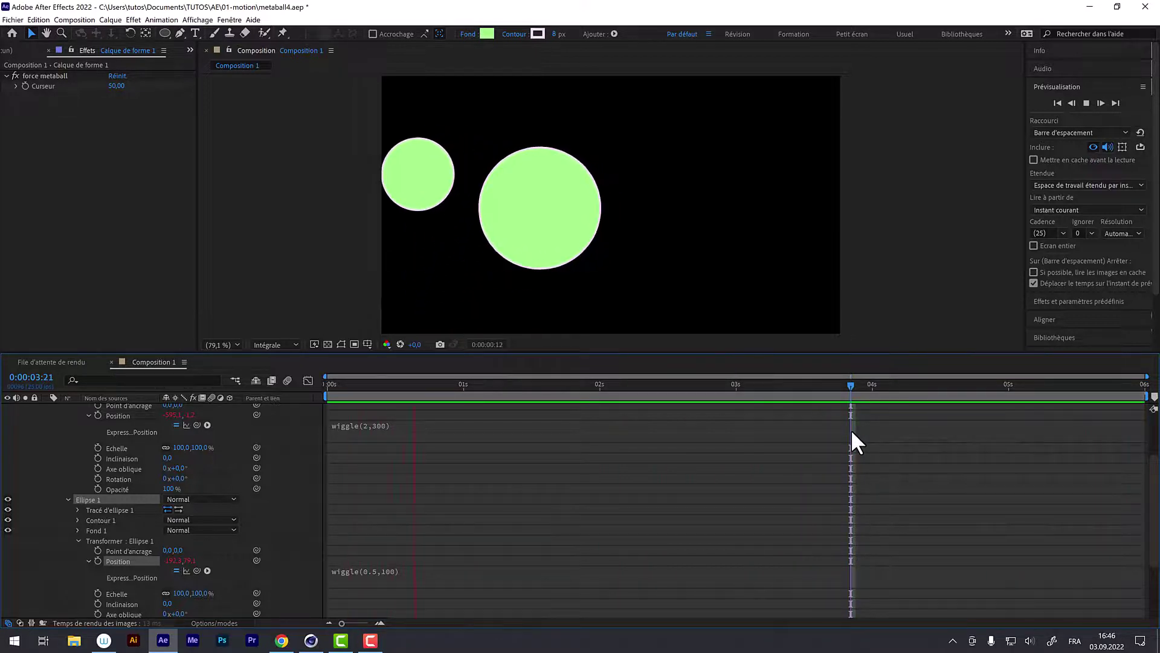
pyautogui.press('space')
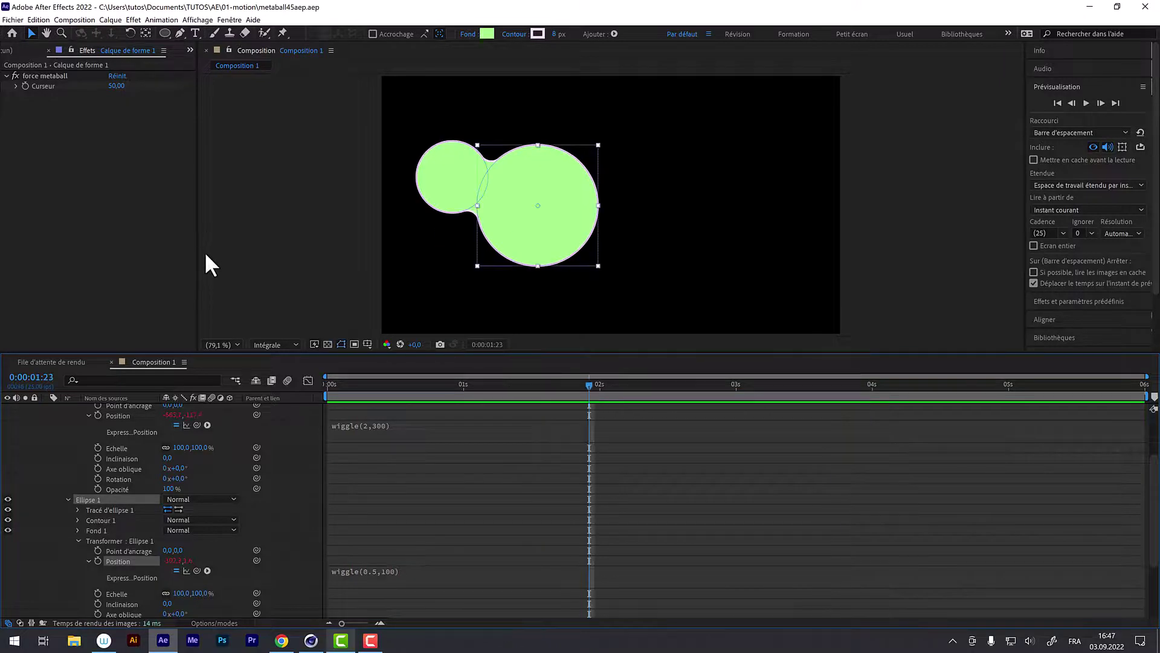
pyautogui.scroll(3, 96, 442)
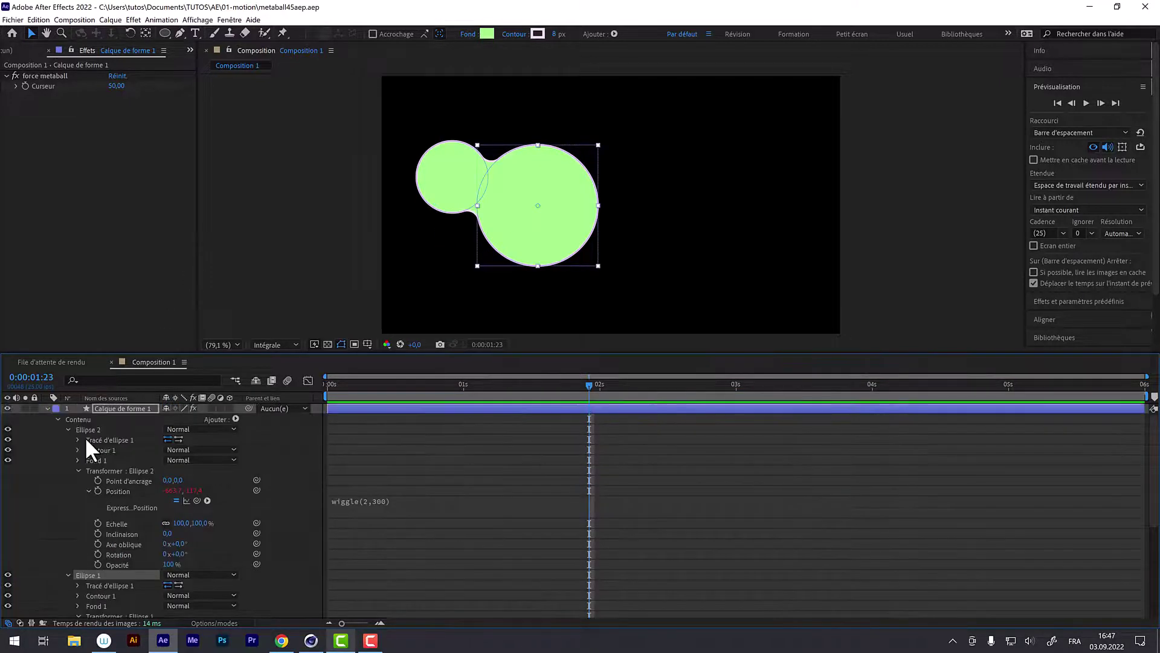
# Create a white 1920×1080 solid, Blanc uni 1, and place it beneath Calque de forme 1.
pyautogui.click(47, 409)
pyautogui.click(112, 20)
pyautogui.moveTo(284, 32)
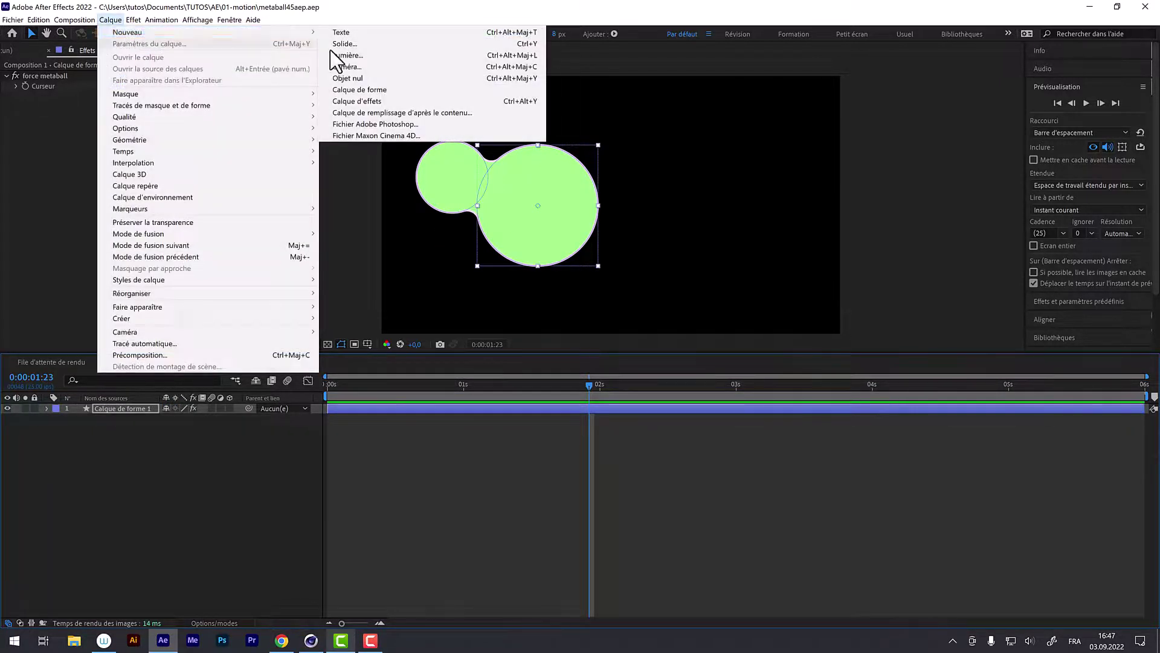
pyautogui.click(423, 43)
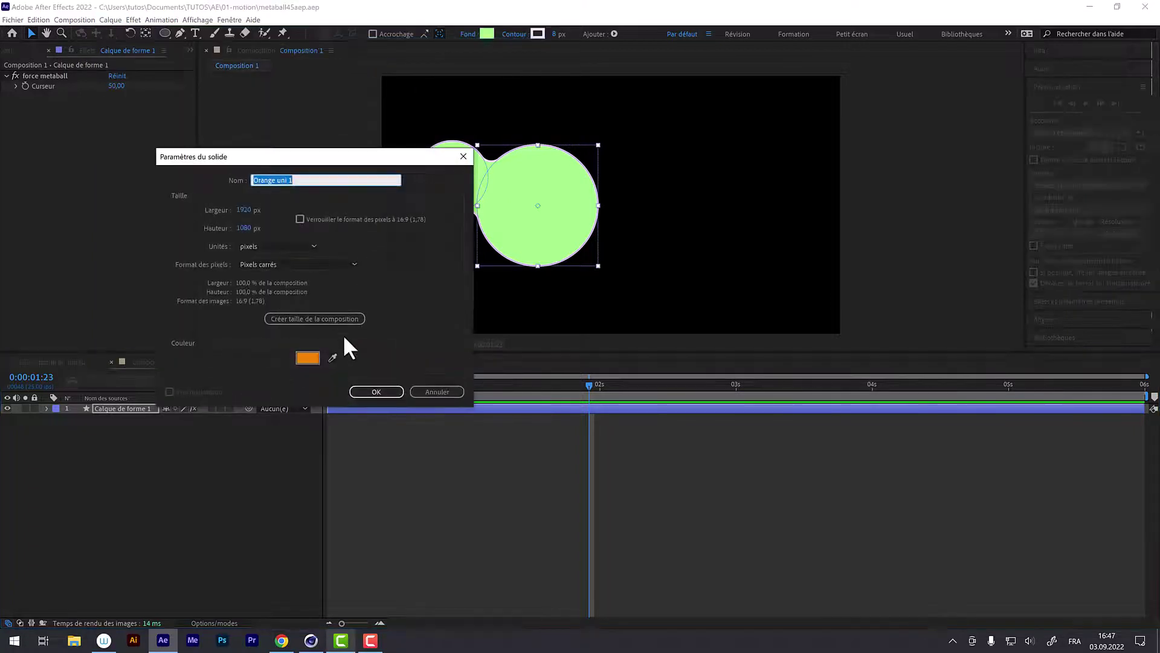
pyautogui.click(308, 357)
pyautogui.click(236, 234)
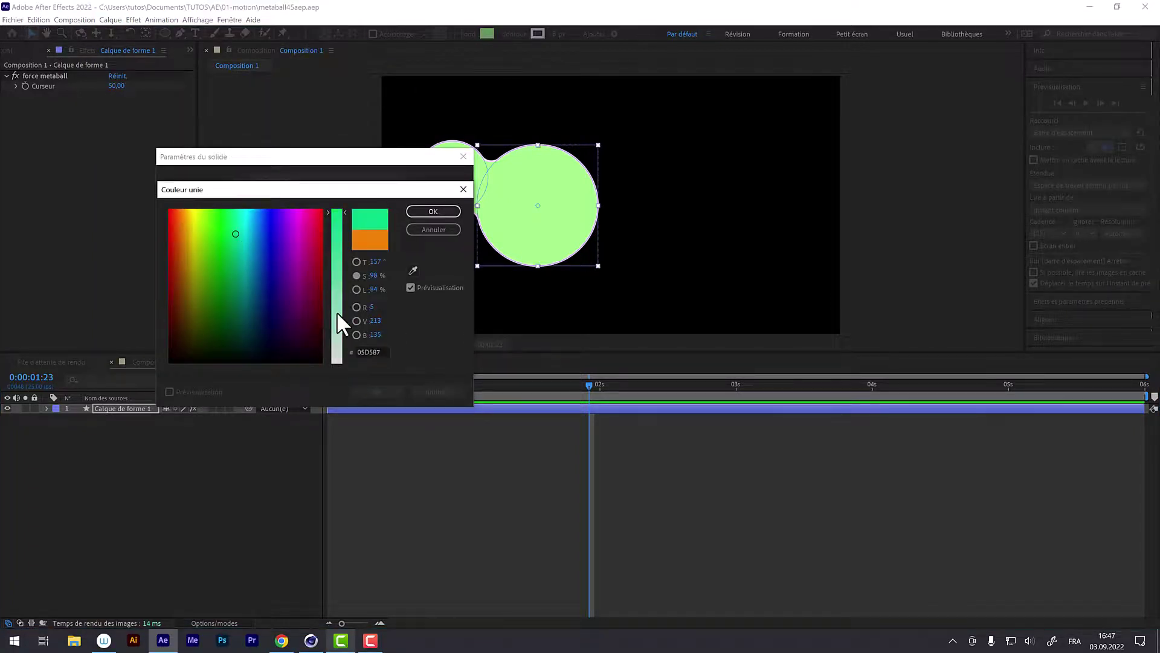
pyautogui.moveTo(342, 323); pyautogui.dragTo(350, 381)
pyautogui.moveTo(319, 213); pyautogui.dragTo(340, 198)
pyautogui.click(422, 212)
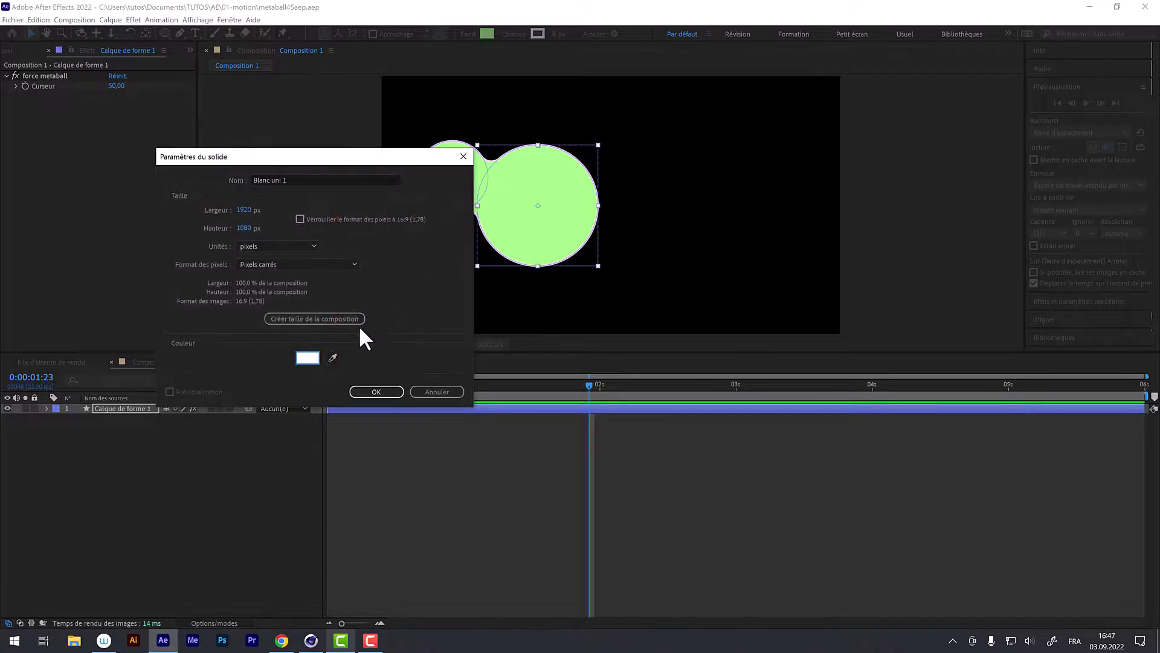
pyautogui.click(376, 392)
pyautogui.moveTo(128, 415); pyautogui.dragTo(129, 430)
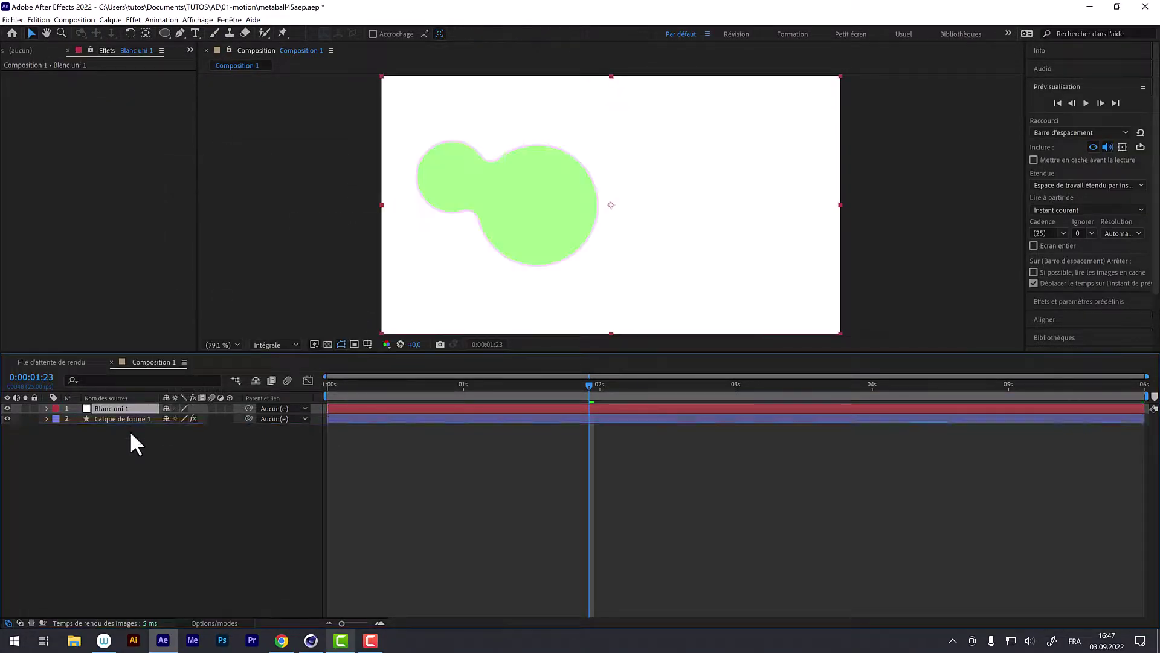
pyautogui.click(155, 411)
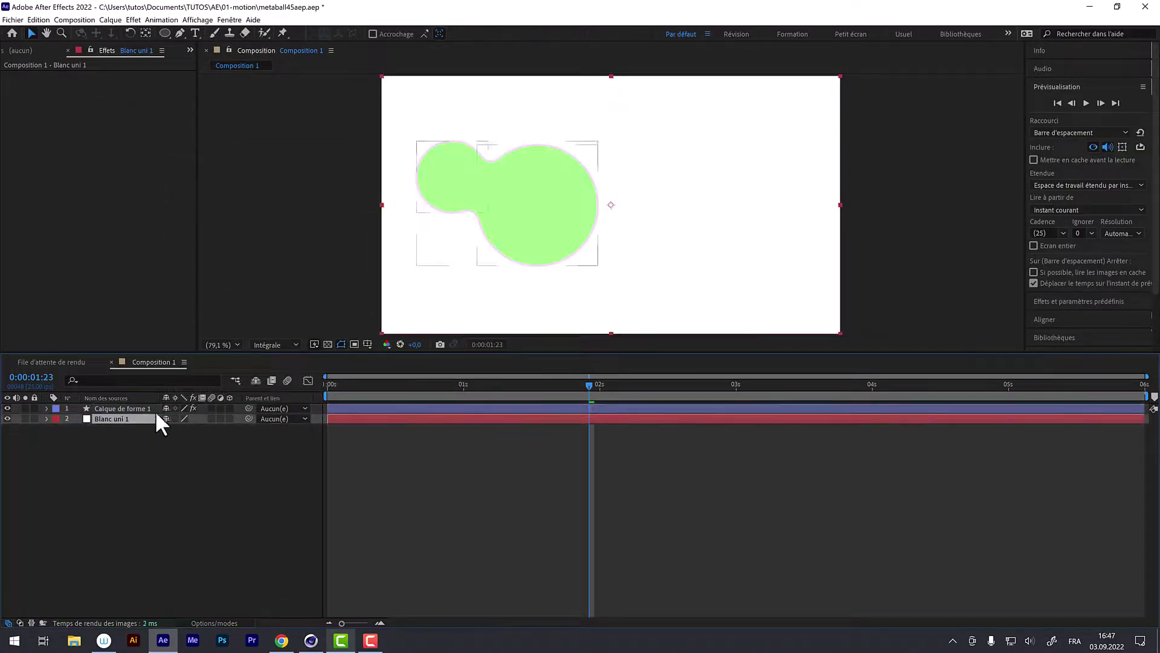
# Set the circles' fill colour to black.
pyautogui.click(45, 408)
pyautogui.click(69, 429)
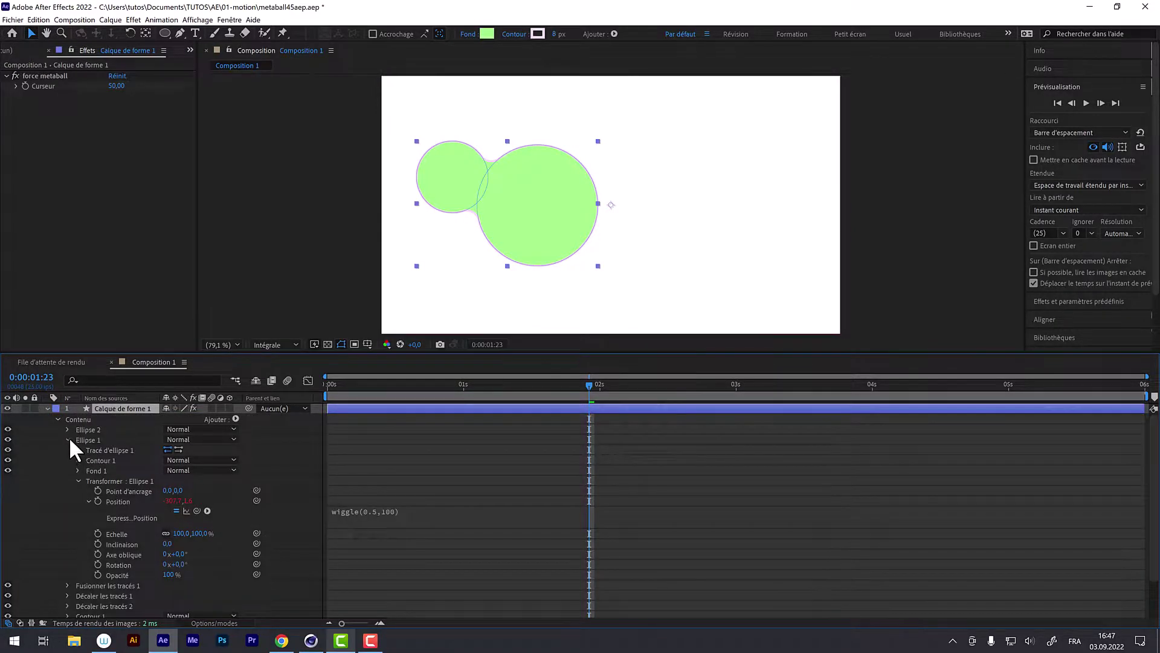
pyautogui.click(69, 440)
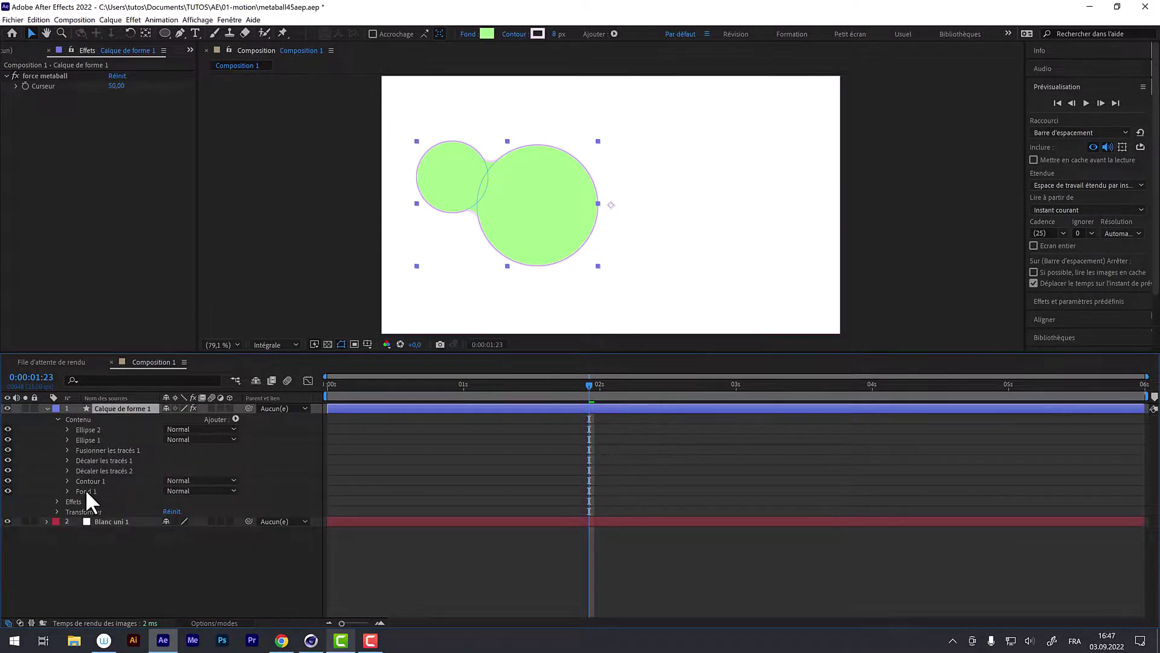
pyautogui.click(485, 32)
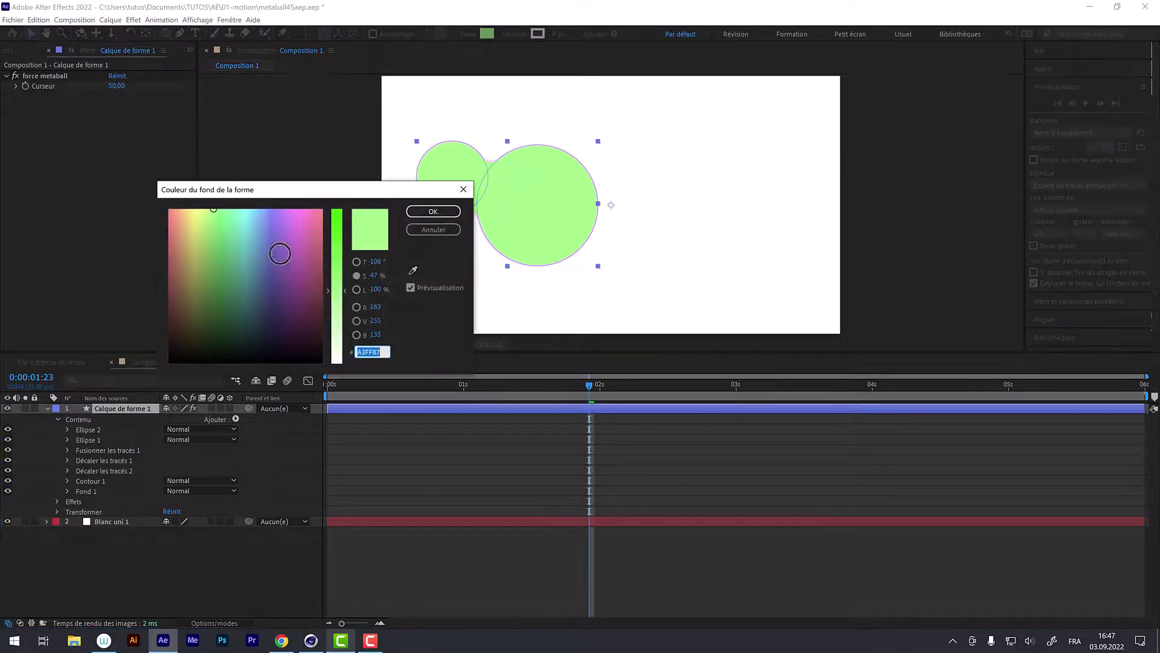
pyautogui.moveTo(276, 251); pyautogui.dragTo(296, 368)
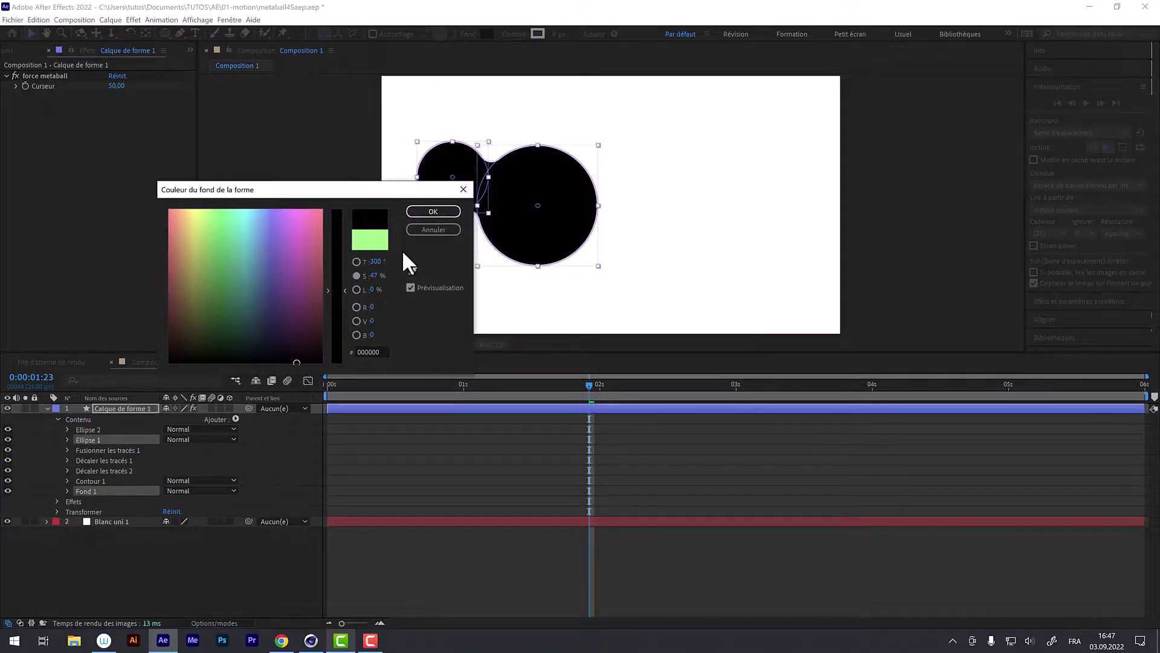
pyautogui.click(424, 211)
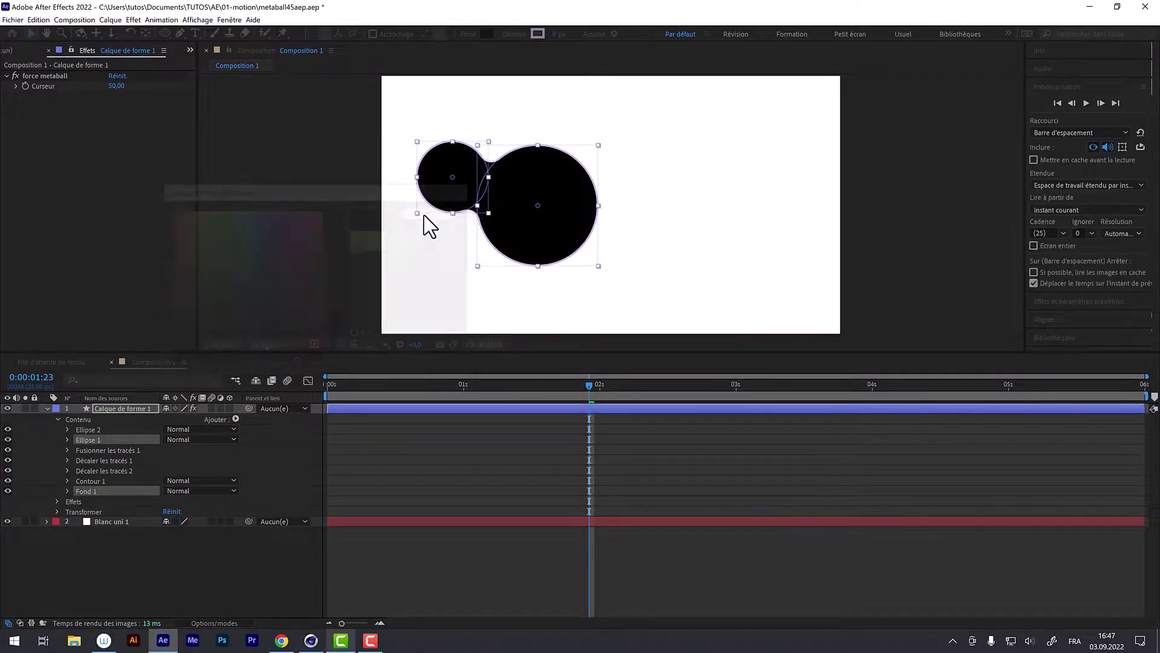
# Give the circles a green (#099441) stroke and play the animation from the start.
pyautogui.click(537, 33)
pyautogui.moveTo(292, 215)
pyautogui.mouseDown()
pyautogui.moveTo(294, 277)
pyautogui.moveTo(264, 274)
pyautogui.mouseUp()
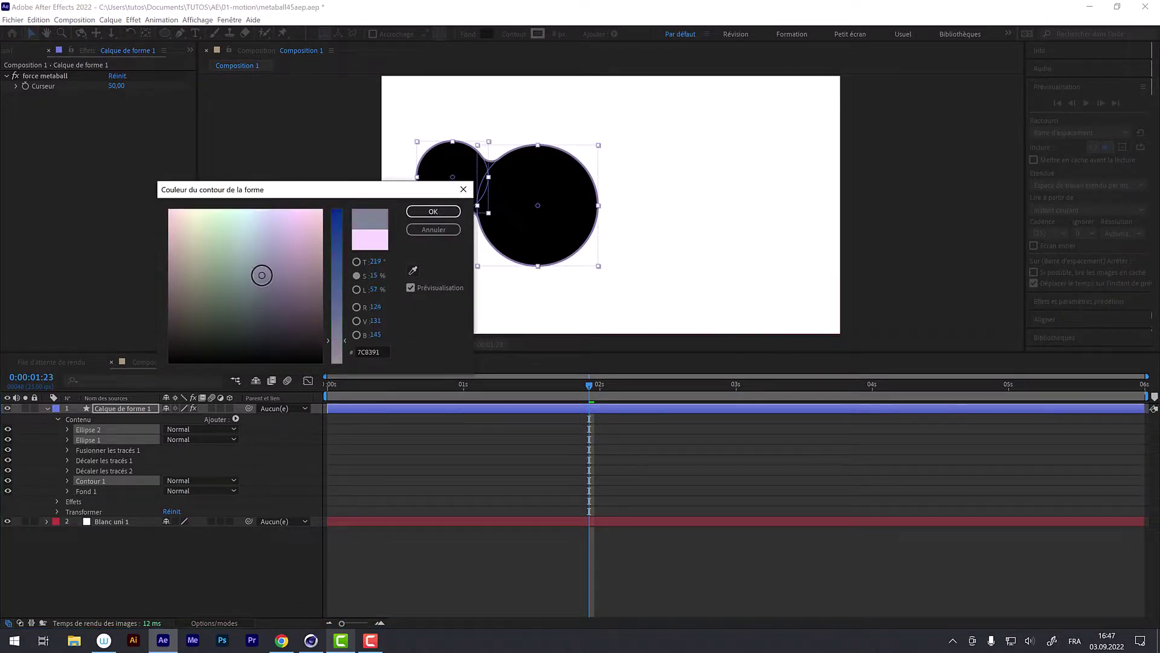
pyautogui.moveTo(339, 279); pyautogui.dragTo(337, 219)
pyautogui.moveTo(260, 256); pyautogui.dragTo(230, 273)
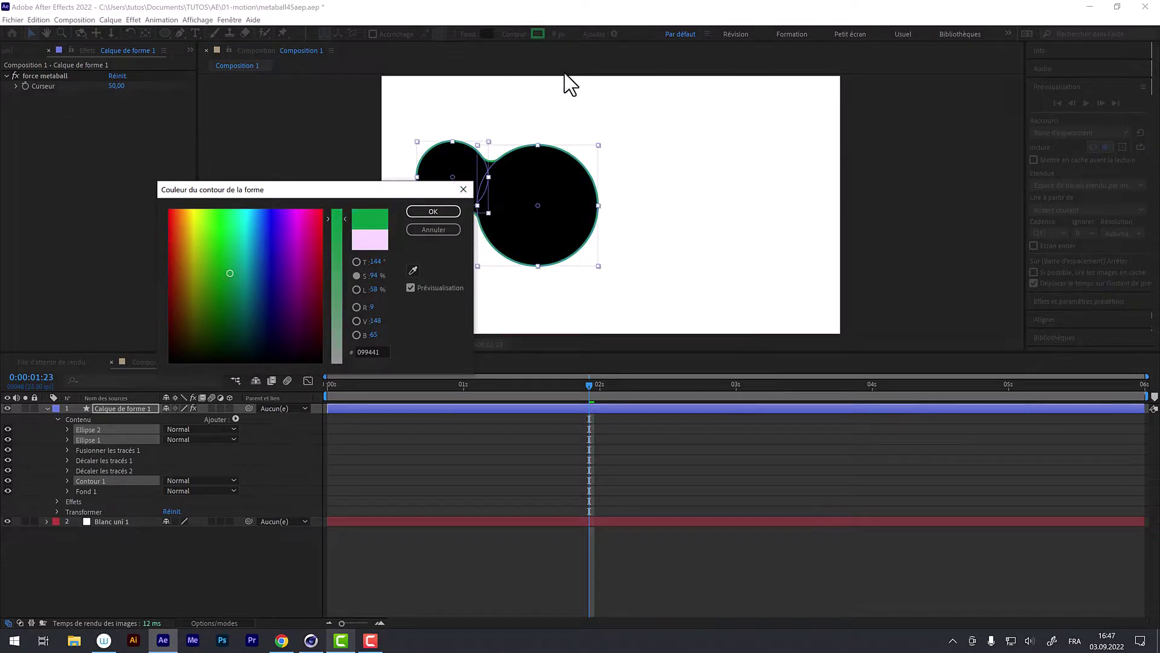
pyautogui.click(447, 209)
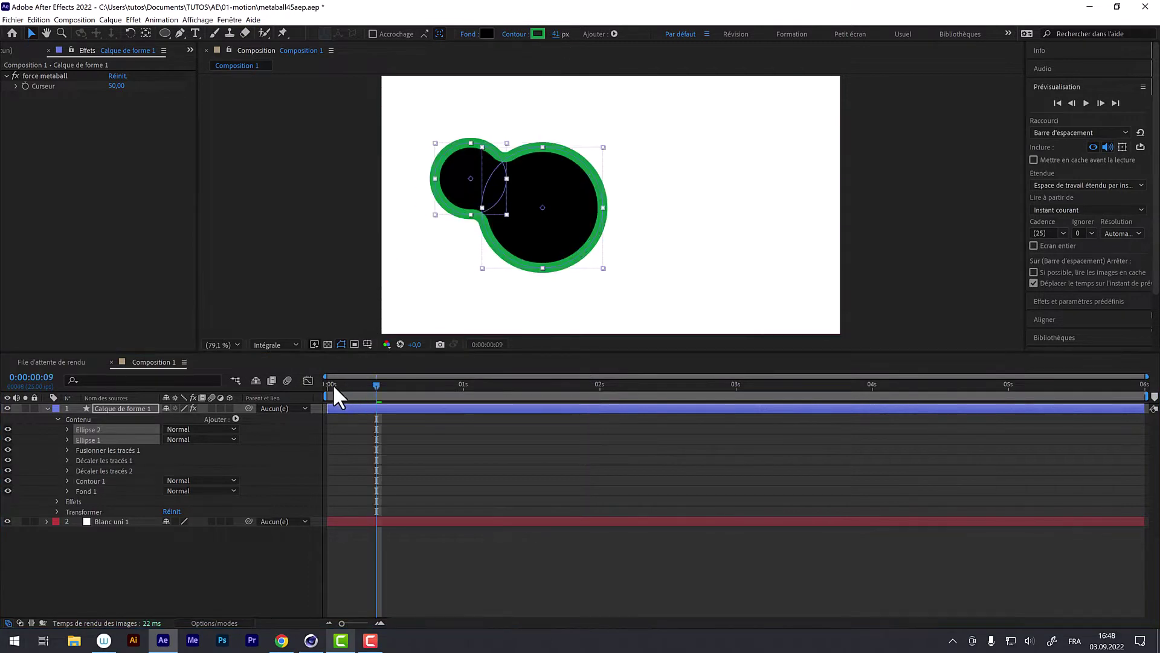
pyautogui.click(322, 386)
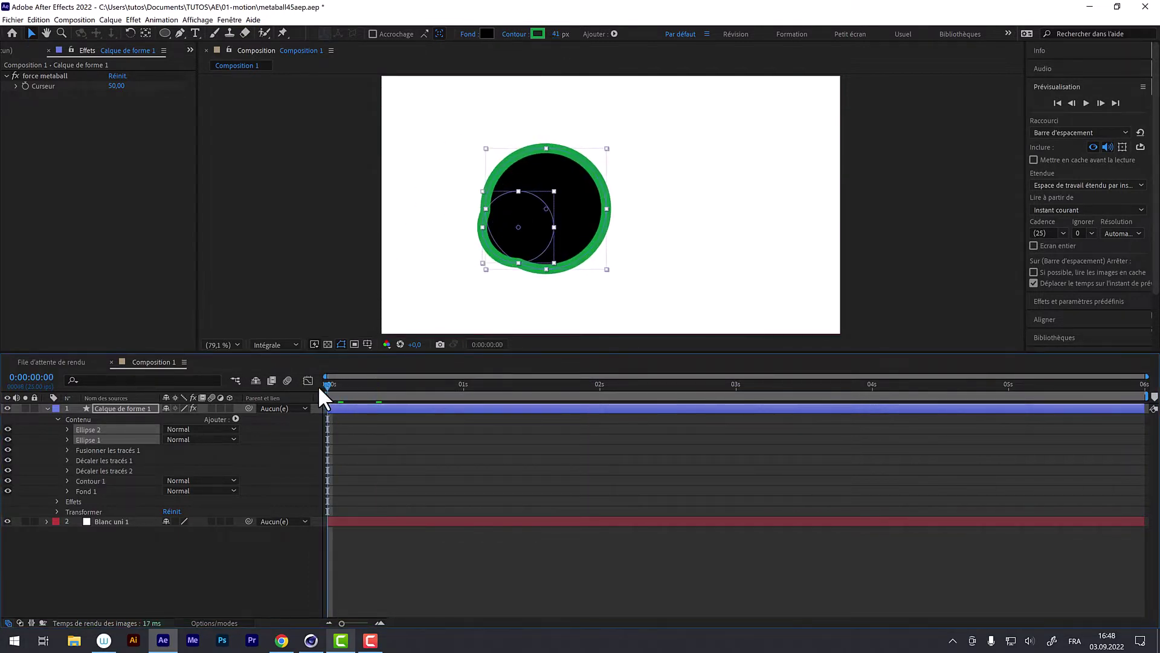
pyautogui.press('space')
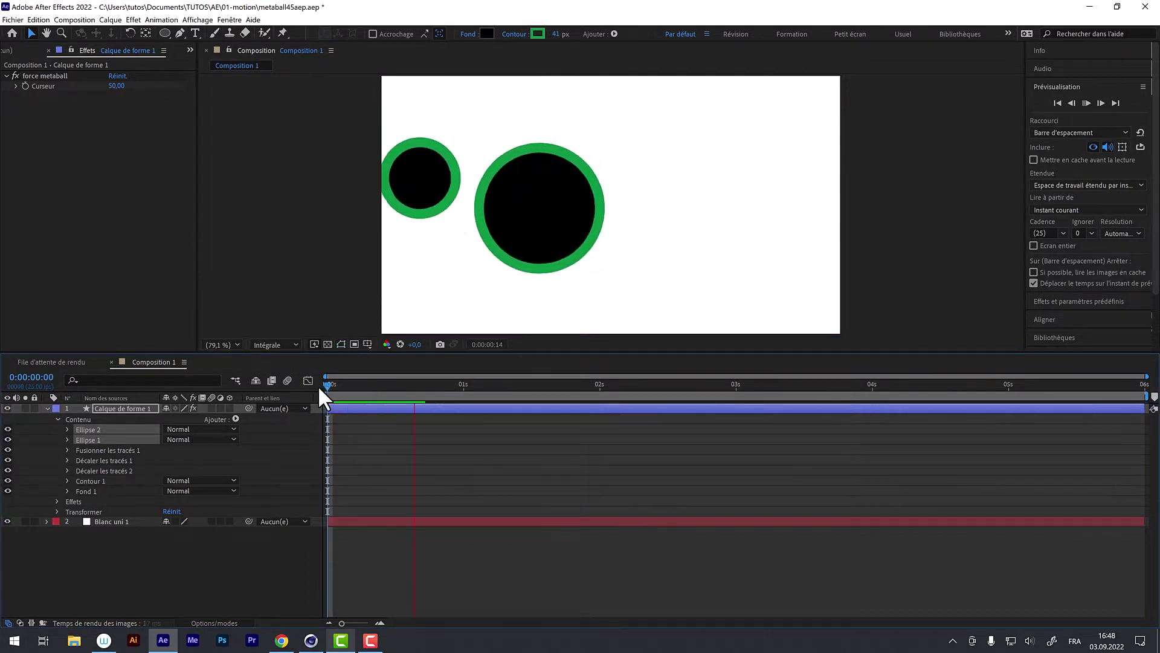